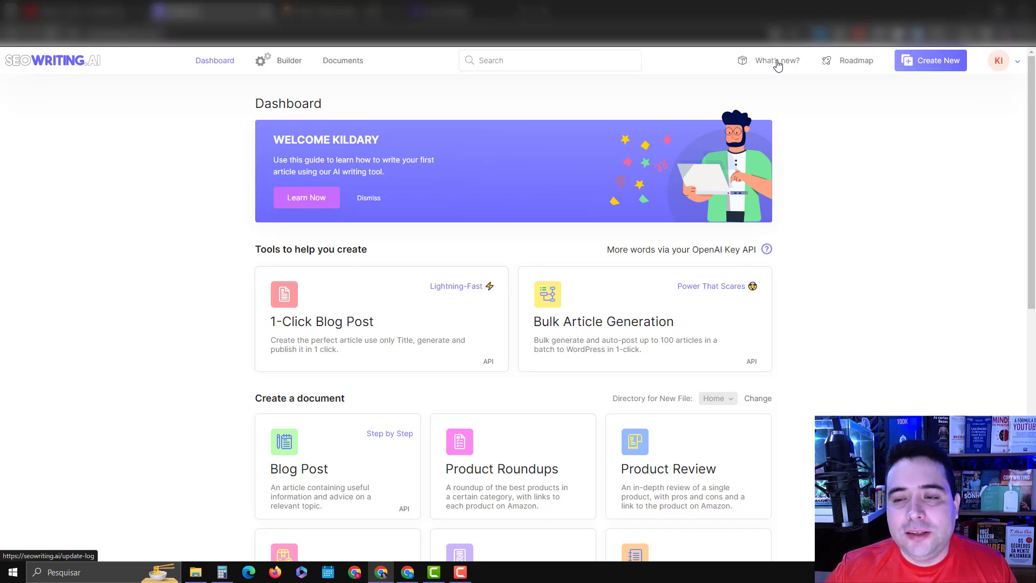
# Open the What's new update log and translate the page into Portuguese.
pyautogui.click(782, 65)
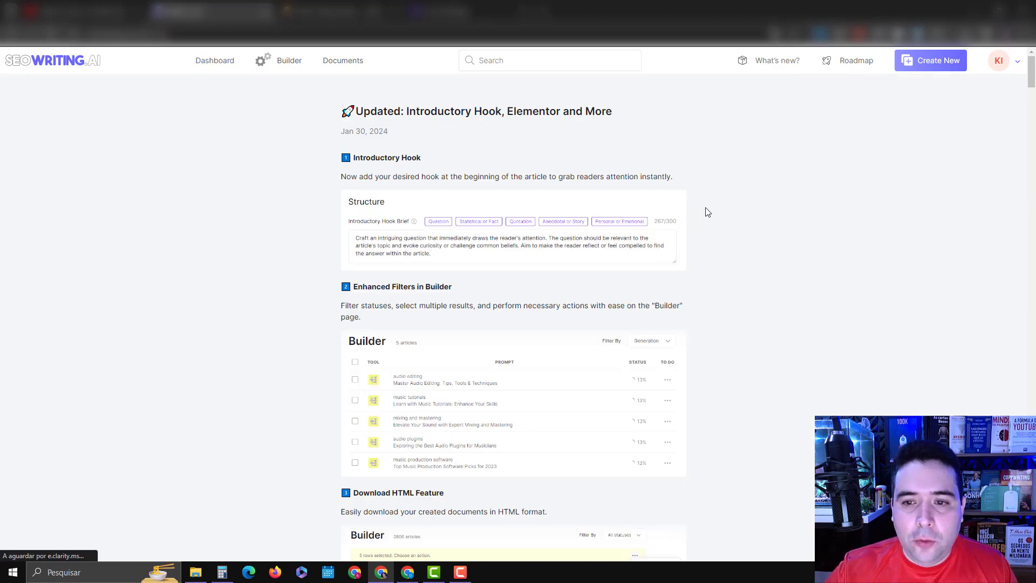
pyautogui.rightClick(715, 193)
pyautogui.click(757, 365)
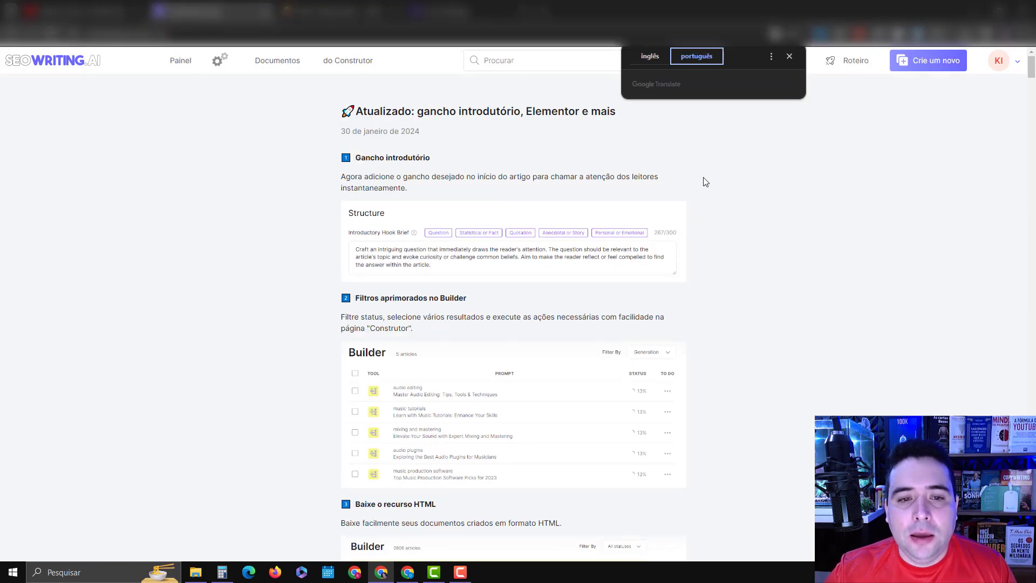
# Download the SEOWriting WordPress plugin from the WordPress plugin updates section of the update log.
pyautogui.scroll(-7, 706, 181)
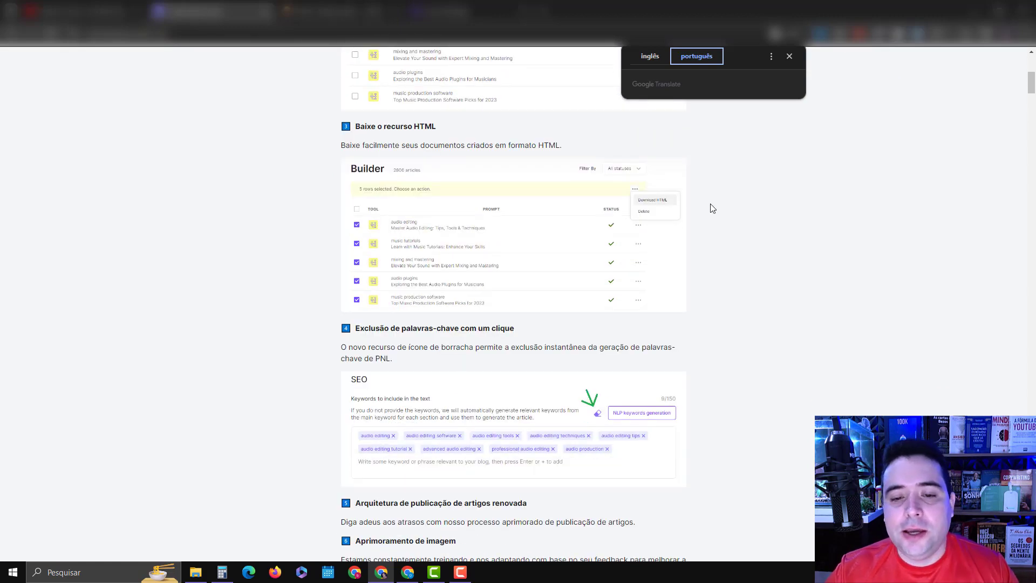
pyautogui.scroll(-5, 712, 208)
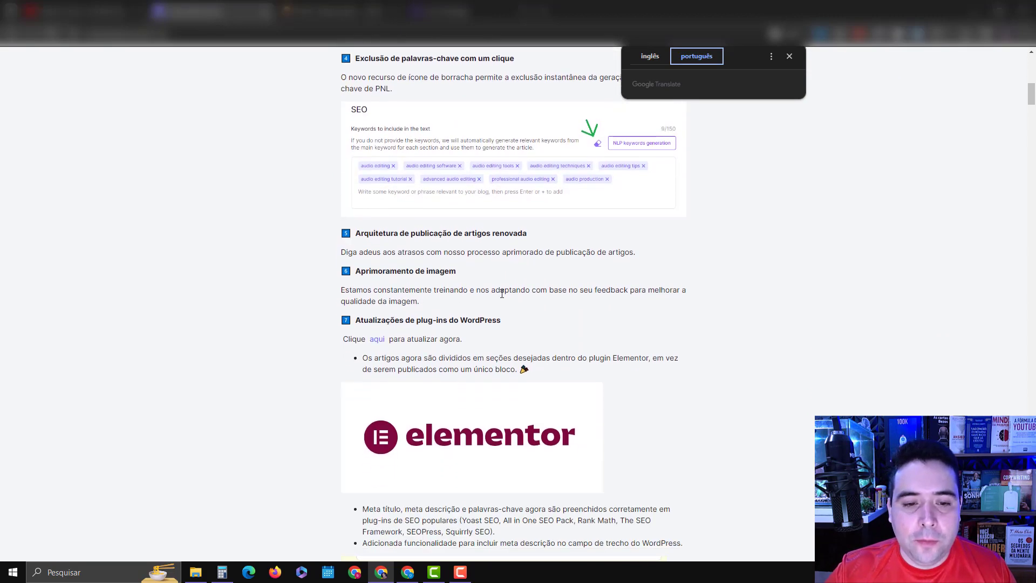
pyautogui.click(378, 340)
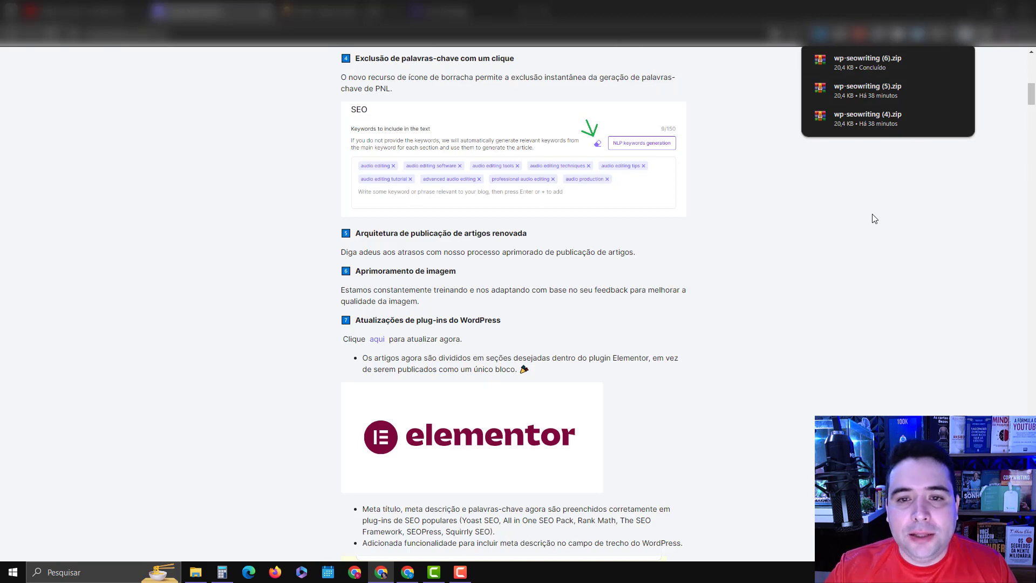
# Switch to the WordPress admin, then install and activate the plugin from the uploaded file wp-seowriting (6).zip.
pyautogui.click(353, 10)
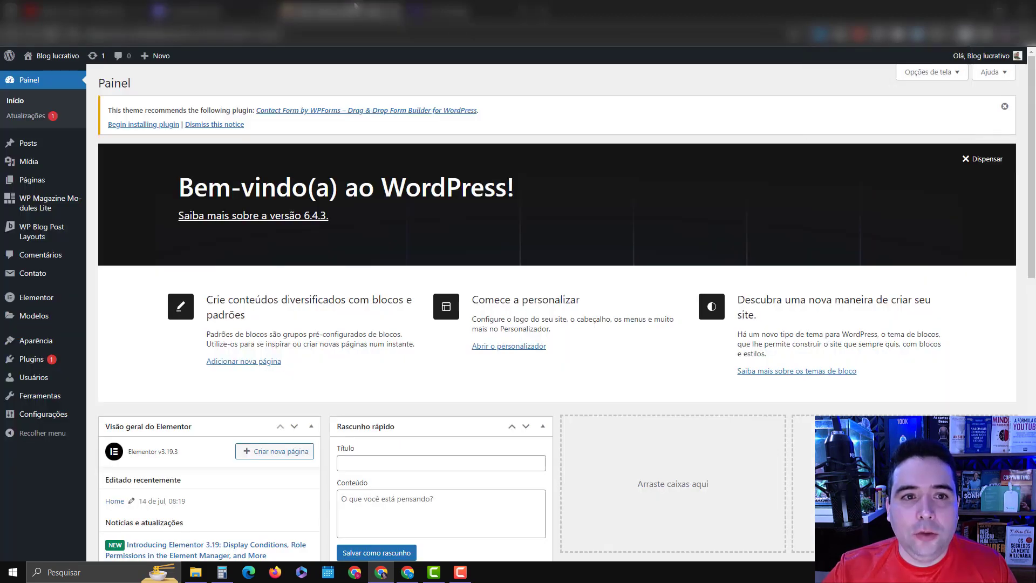
pyautogui.click(25, 360)
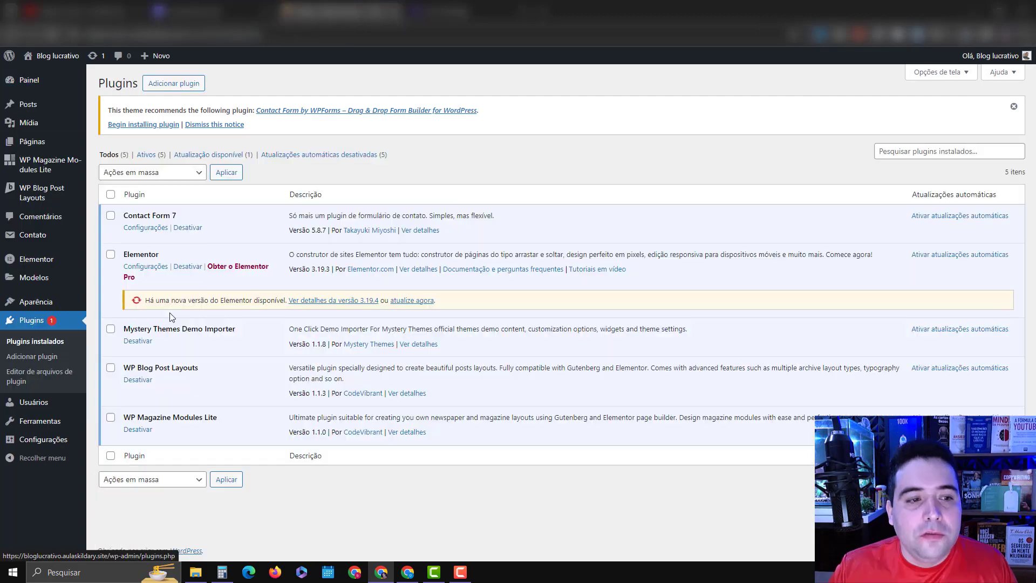
pyautogui.click(178, 88)
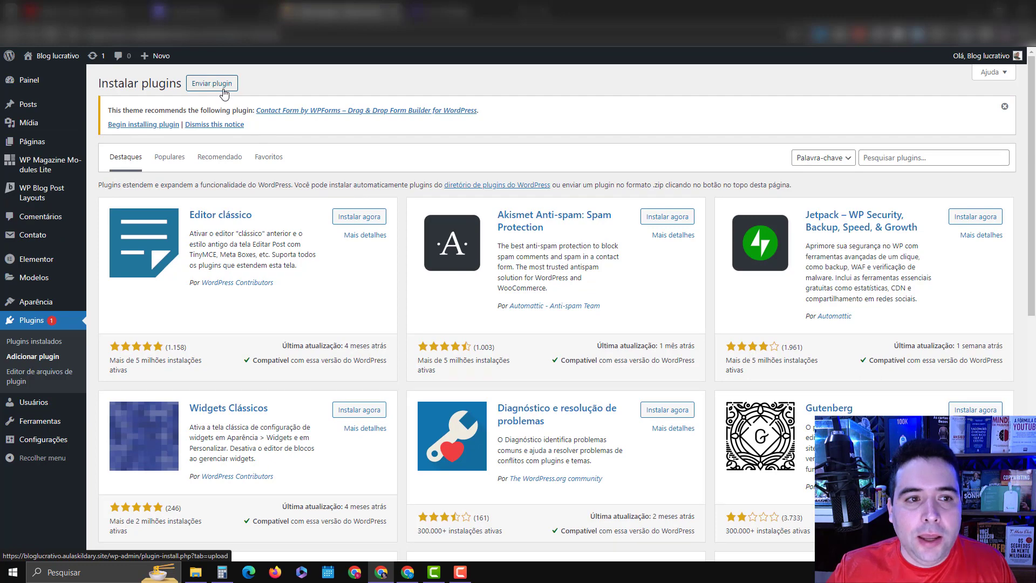
pyautogui.click(213, 83)
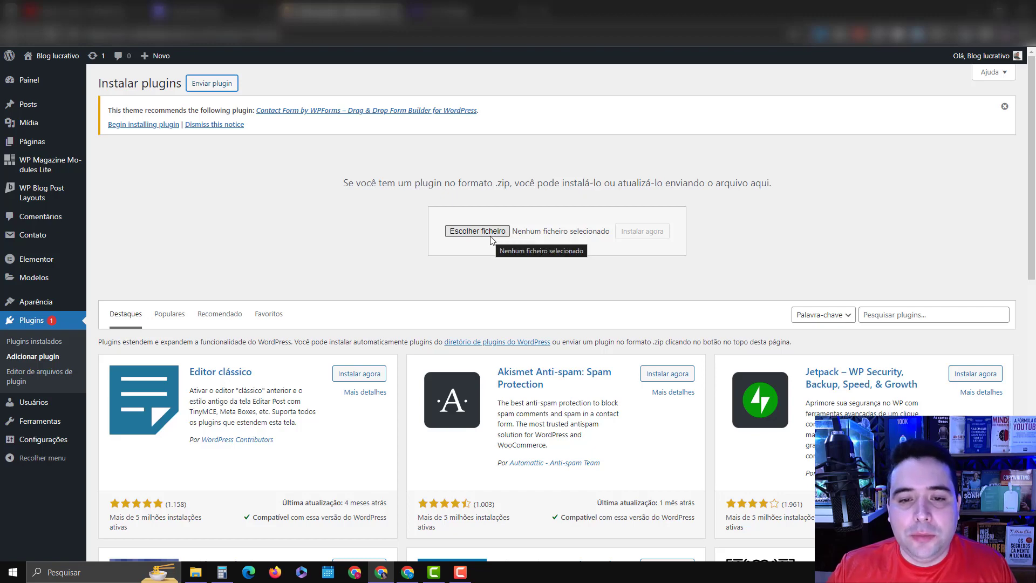
pyautogui.click(493, 238)
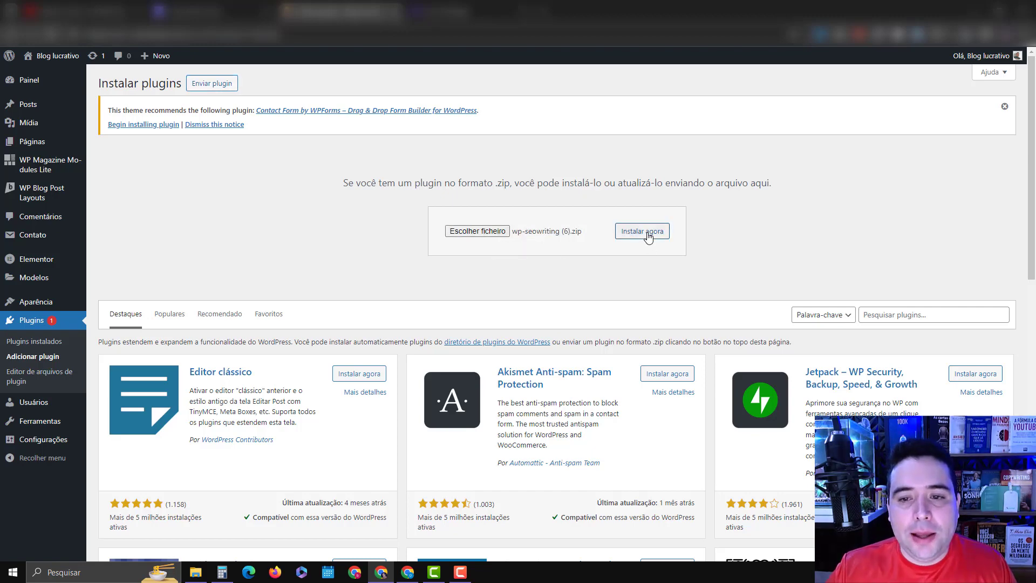
pyautogui.click(647, 235)
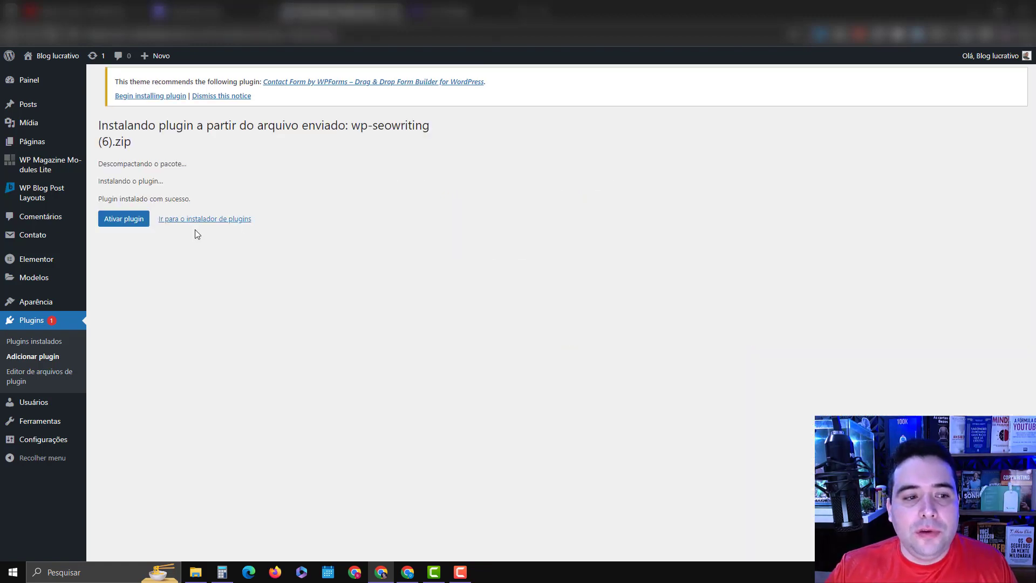
pyautogui.click(129, 219)
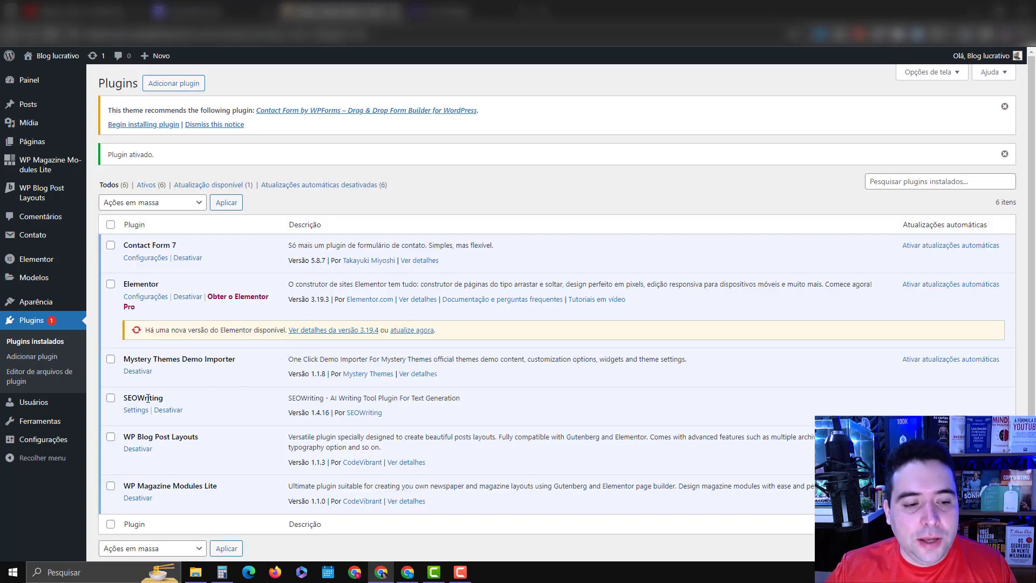
# Connect the site to SEOWRITING.AI from the SEOWriting plugin's settings page.
pyautogui.click(135, 410)
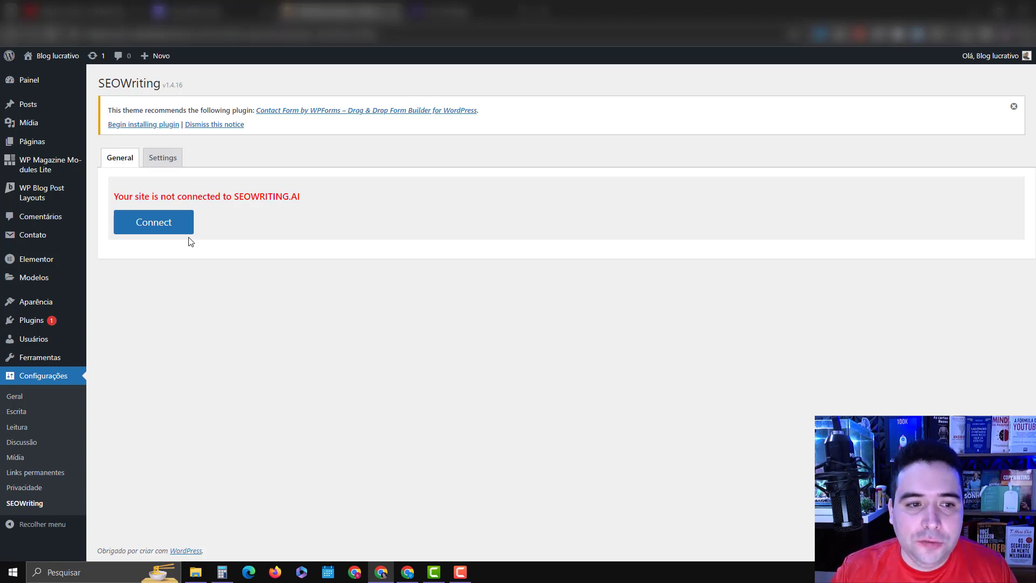
pyautogui.click(157, 226)
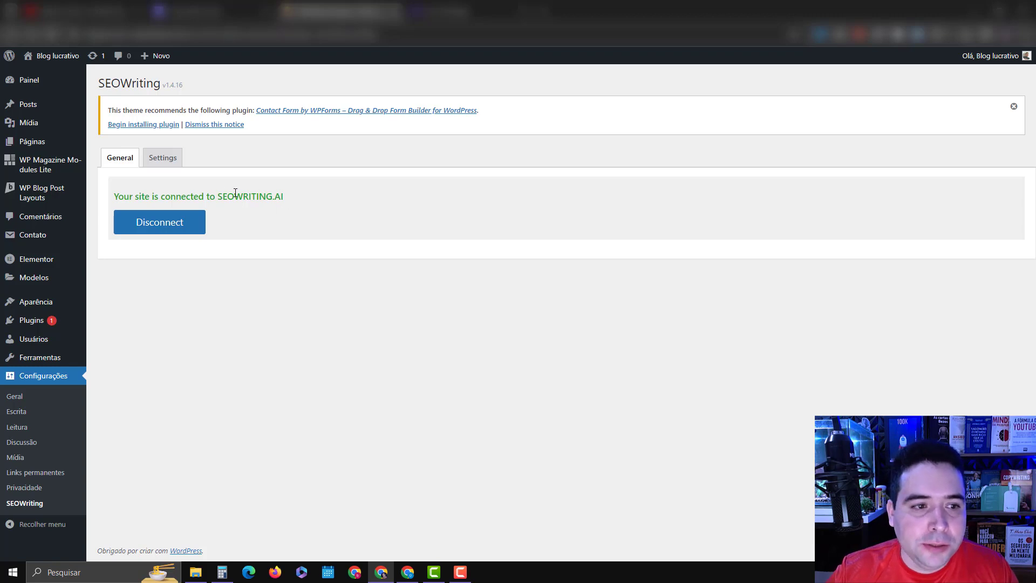
pyautogui.moveTo(115, 196); pyautogui.dragTo(262, 186)
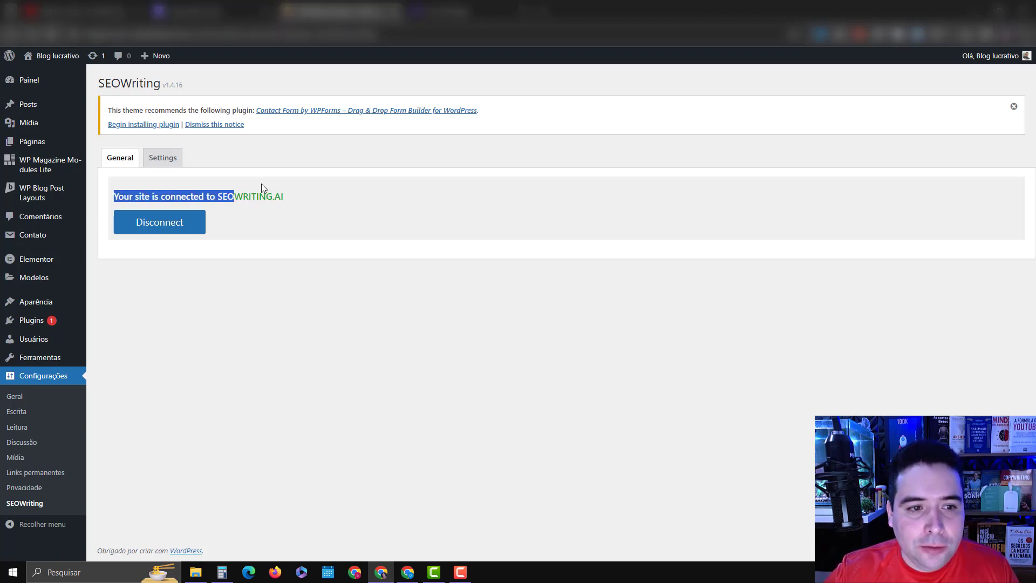
pyautogui.click(331, 199)
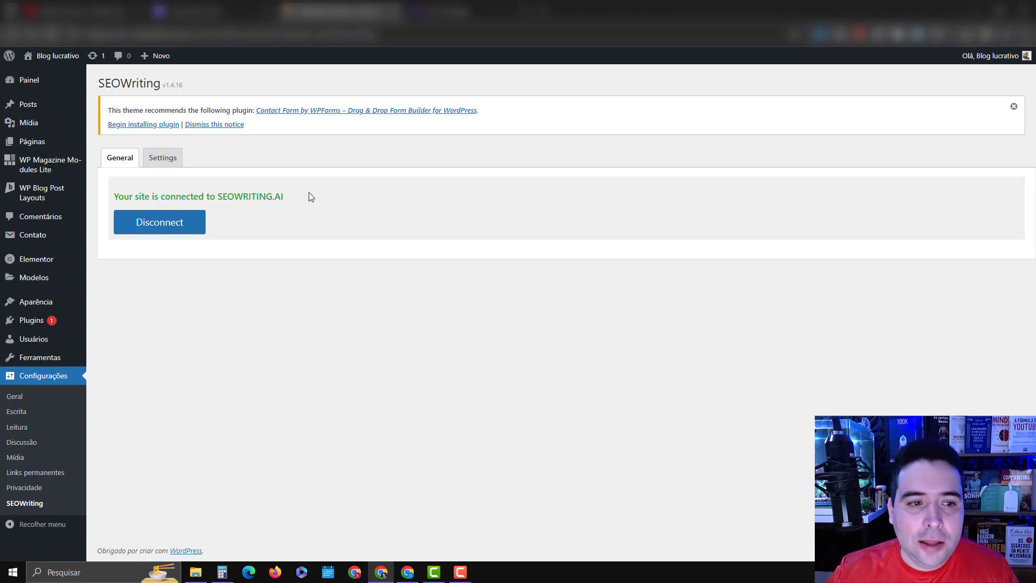
# Show the SEOWriting plugin's configuration options and translate the page into Portuguese.
pyautogui.click(170, 163)
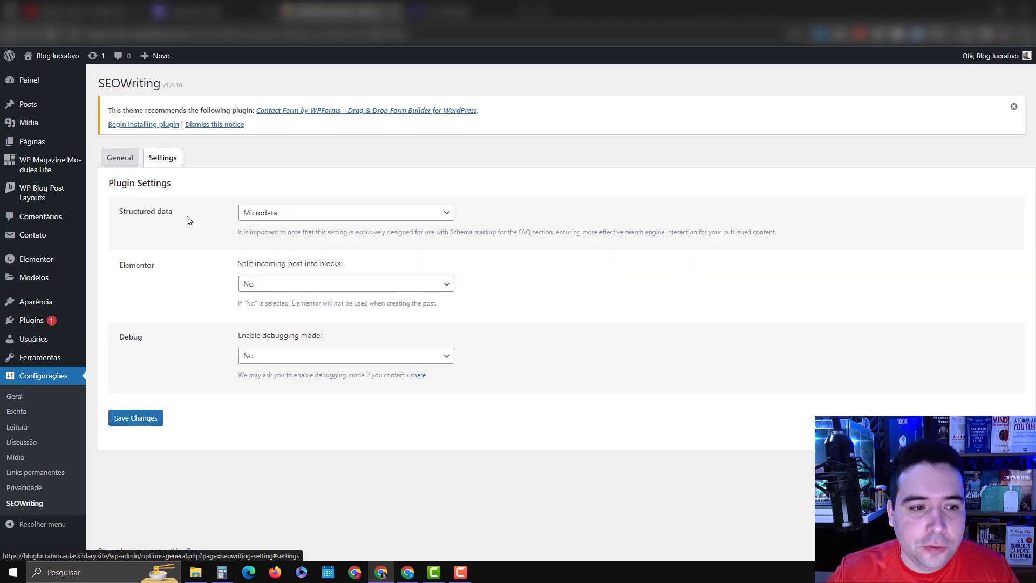
pyautogui.rightClick(188, 233)
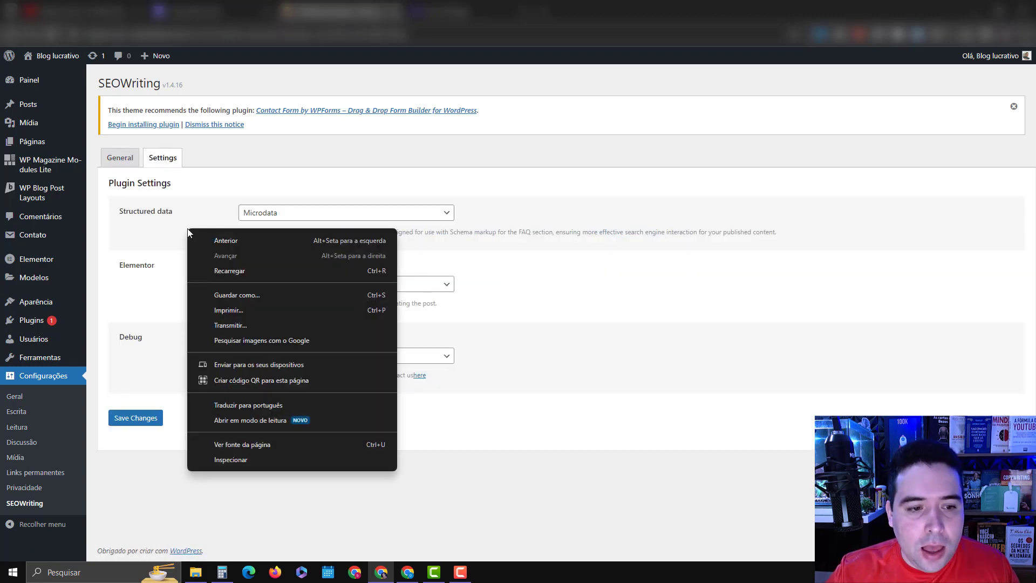
pyautogui.click(238, 404)
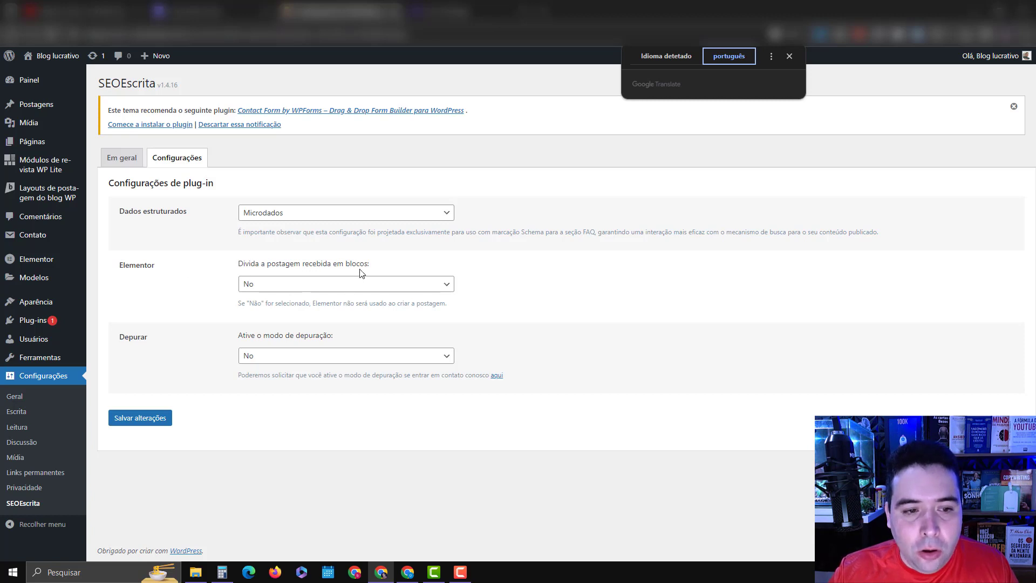
# Set Elementor's option for splitting incoming posts into blocks to Sim and check the debug mode choices.
pyautogui.click(448, 285)
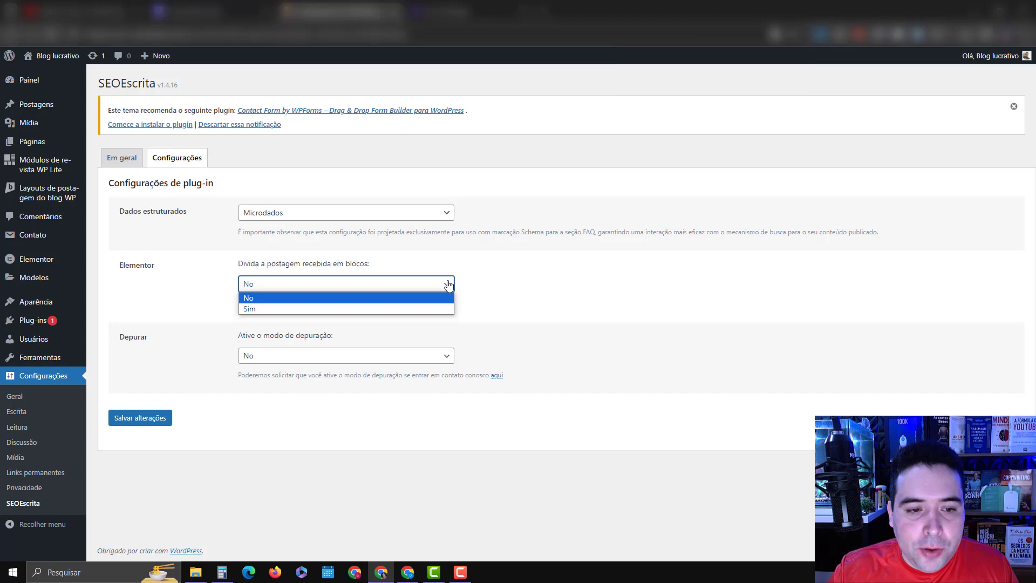
pyautogui.click(300, 309)
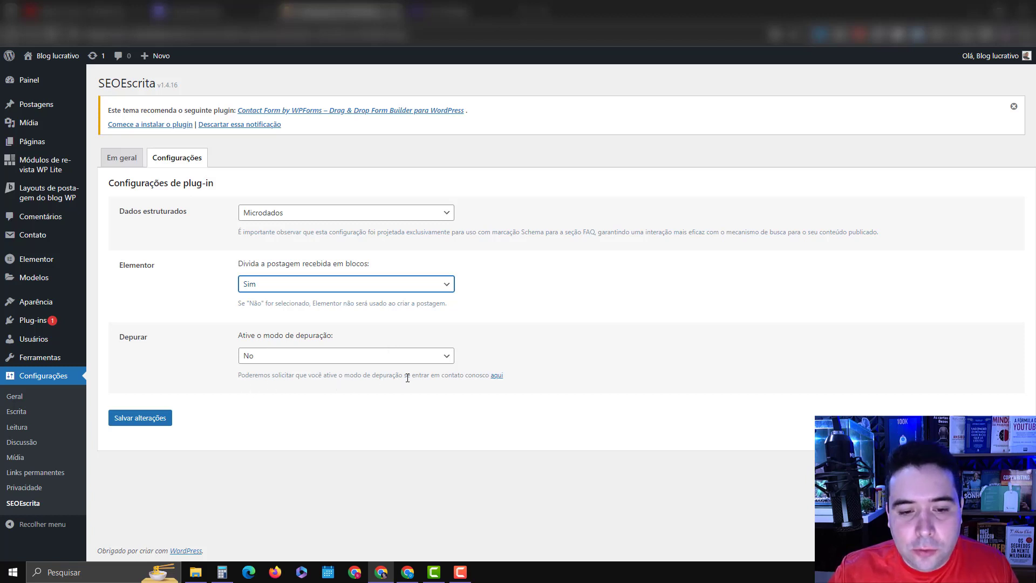
pyautogui.click(438, 359)
pyautogui.click(216, 385)
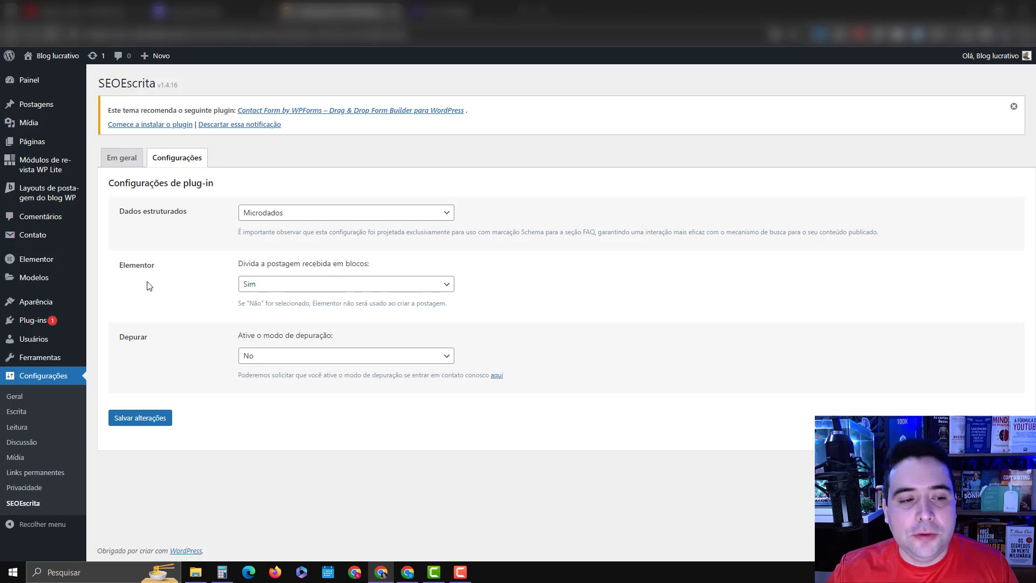
# Set Elementor's option for splitting incoming posts into blocks to No and save the plugin settings.
pyautogui.click(370, 285)
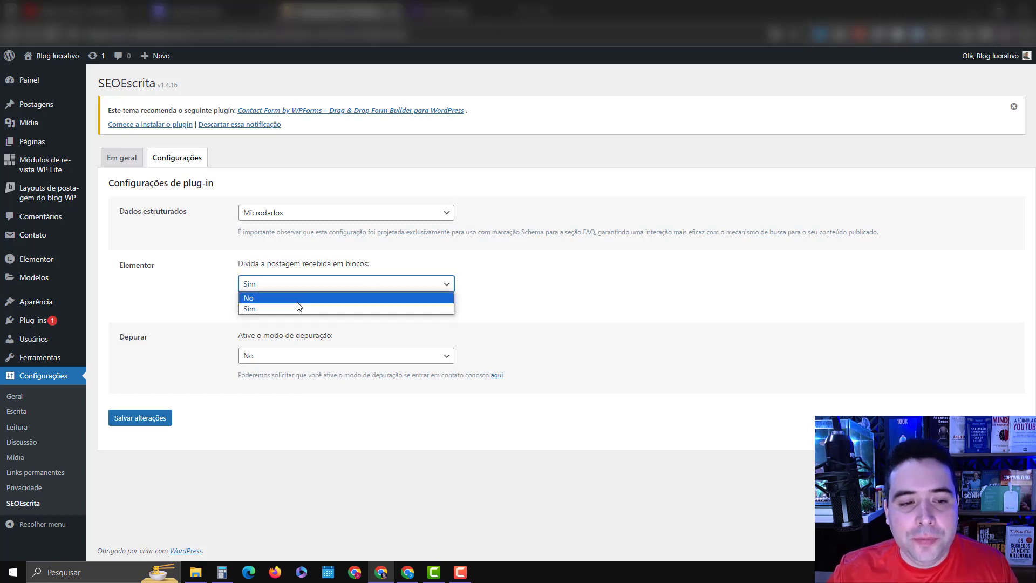
pyautogui.click(298, 306)
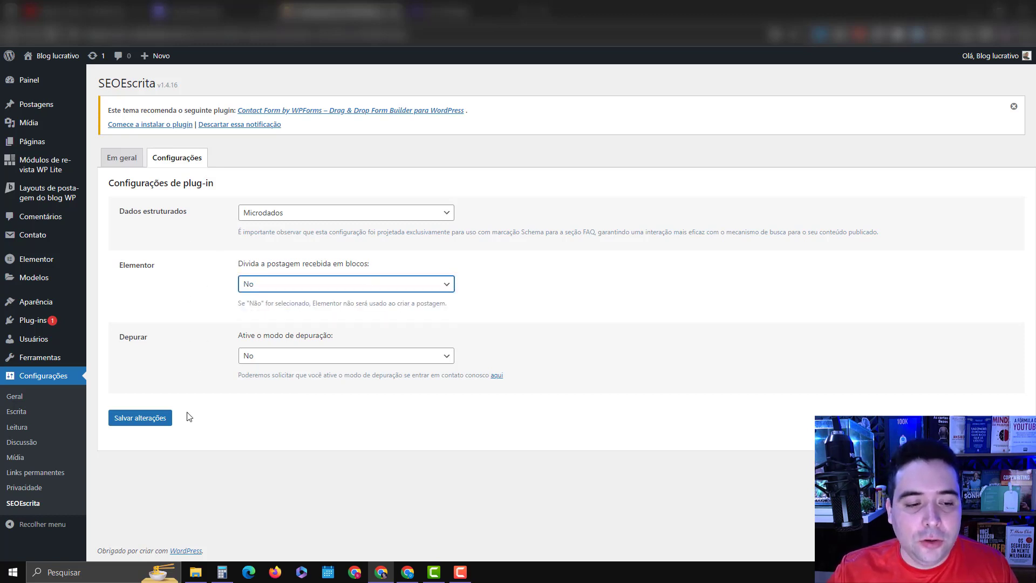
pyautogui.click(149, 425)
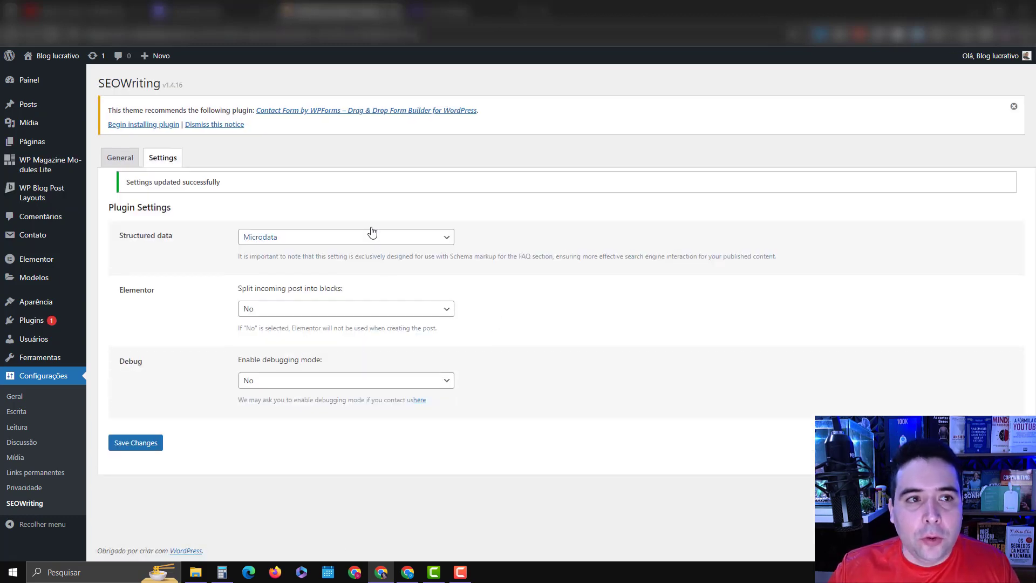
# Return to SEOWRITING.AI and open the 1-Click Blog Post tool.
pyautogui.click(227, 10)
pyautogui.scroll(10, 738, 238)
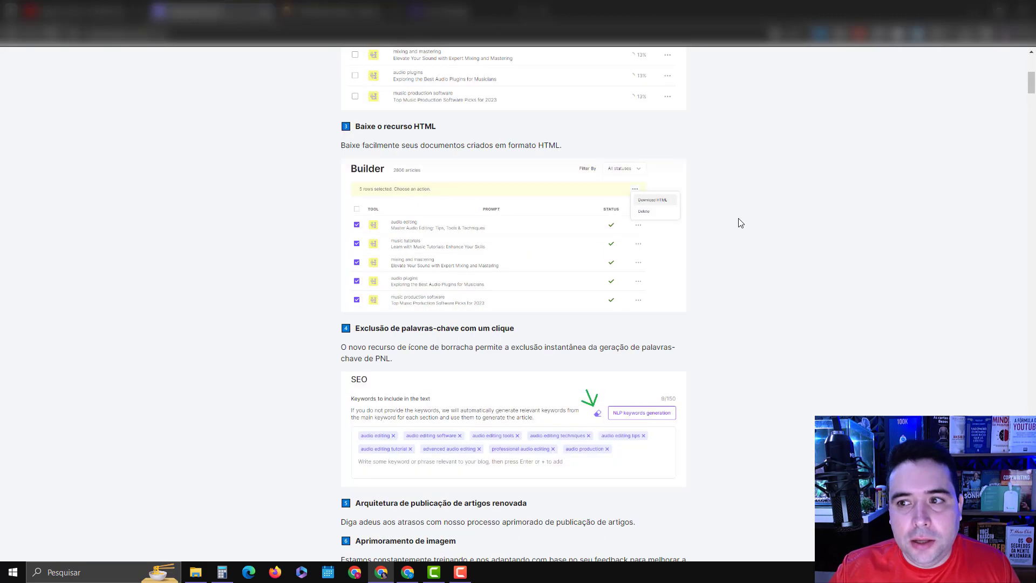
pyautogui.click(739, 223)
pyautogui.click(406, 316)
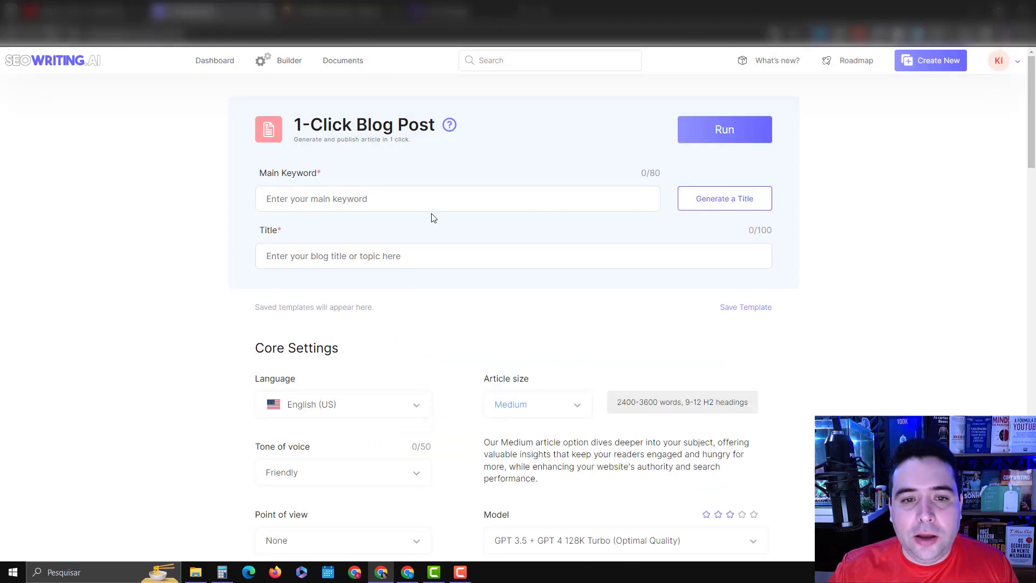
# Enter the main keyword "O que é um afiliado e quais os seus benefícios" and set the language to Portuguese (Brazilian).
pyautogui.click(409, 199)
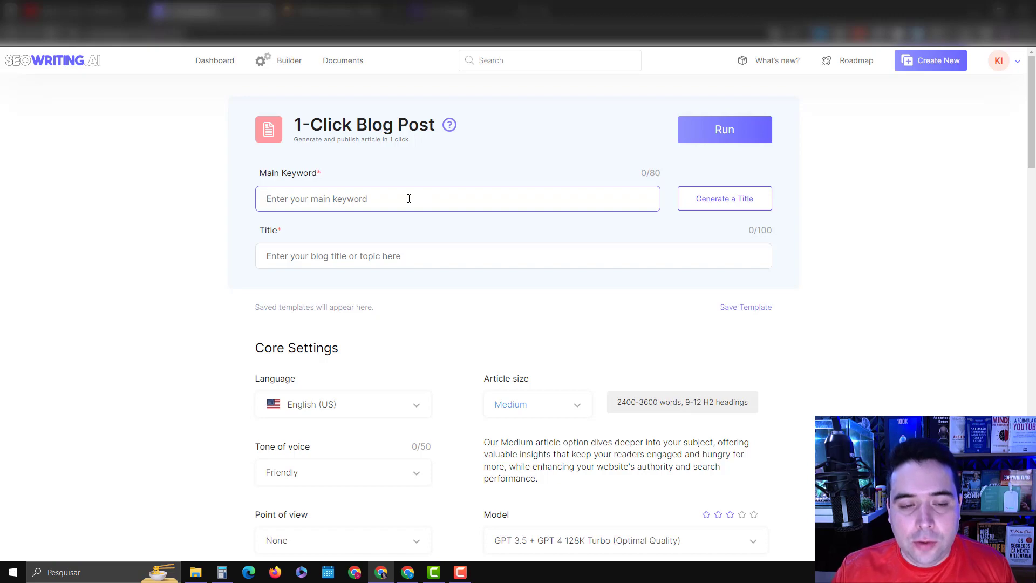
pyautogui.write('O que é um afiliado e quais os seus beneficios')
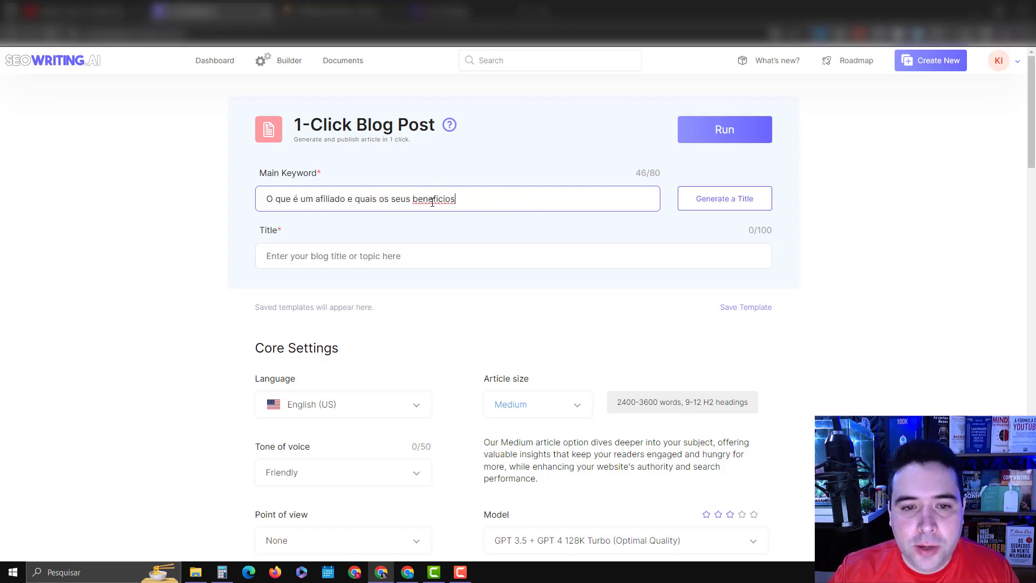
pyautogui.click(402, 417)
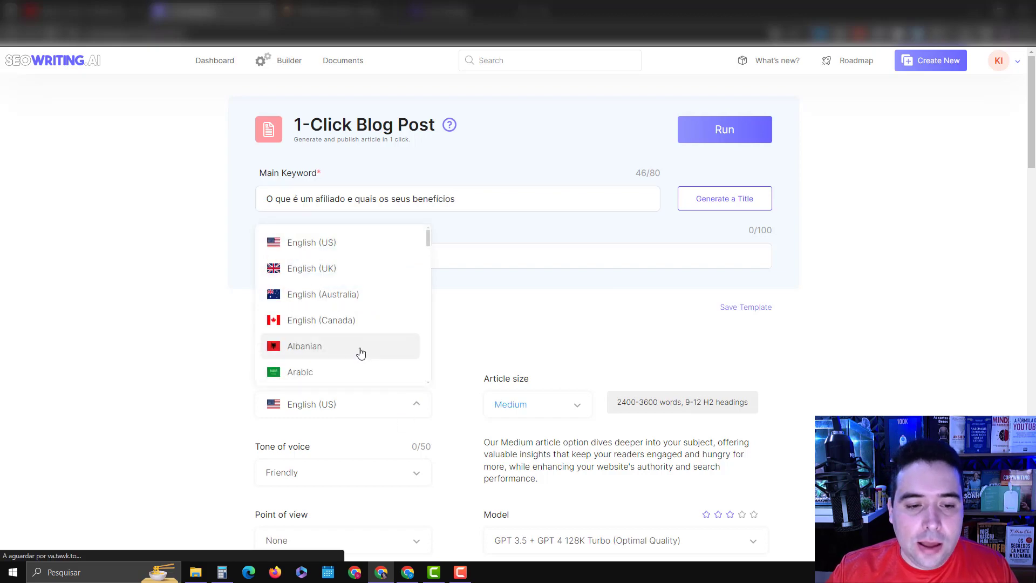
pyautogui.scroll(-3, 360, 351)
pyautogui.scroll(-10, 360, 351)
pyautogui.click(356, 349)
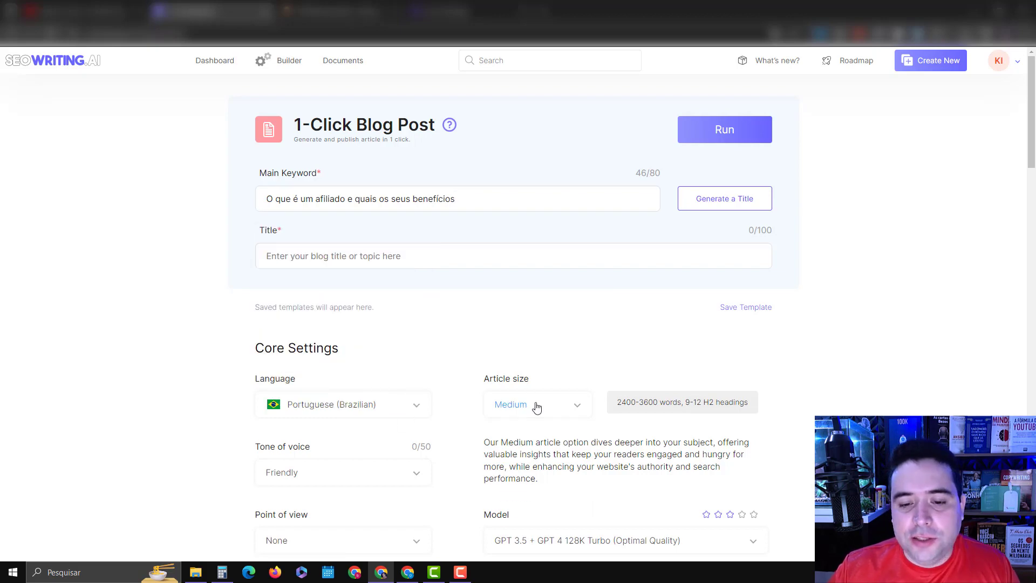
# Set the article size to X-Small and the tone of voice to Informational.
pyautogui.click(536, 407)
pyautogui.scroll(-2, 658, 324)
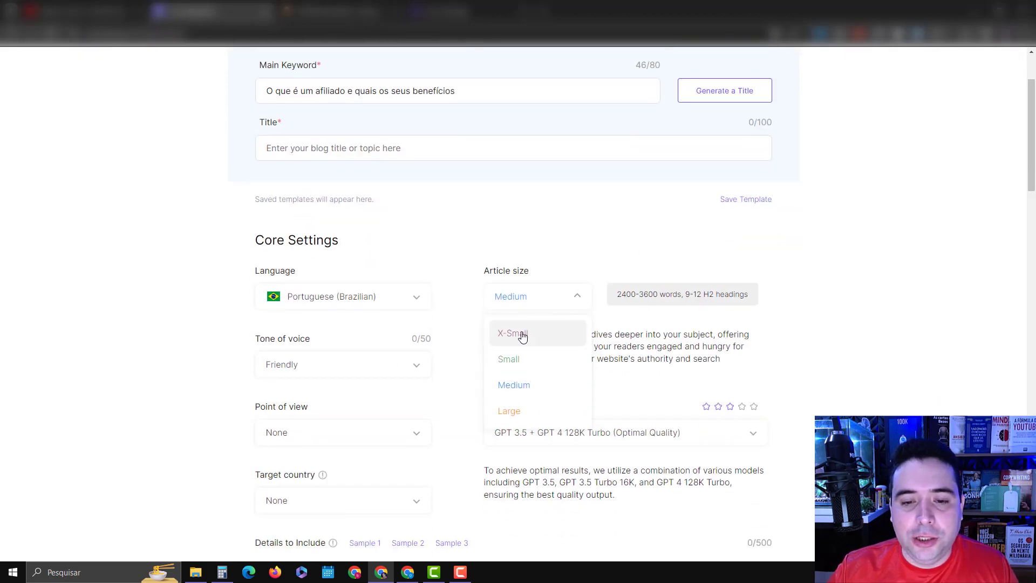
pyautogui.click(520, 333)
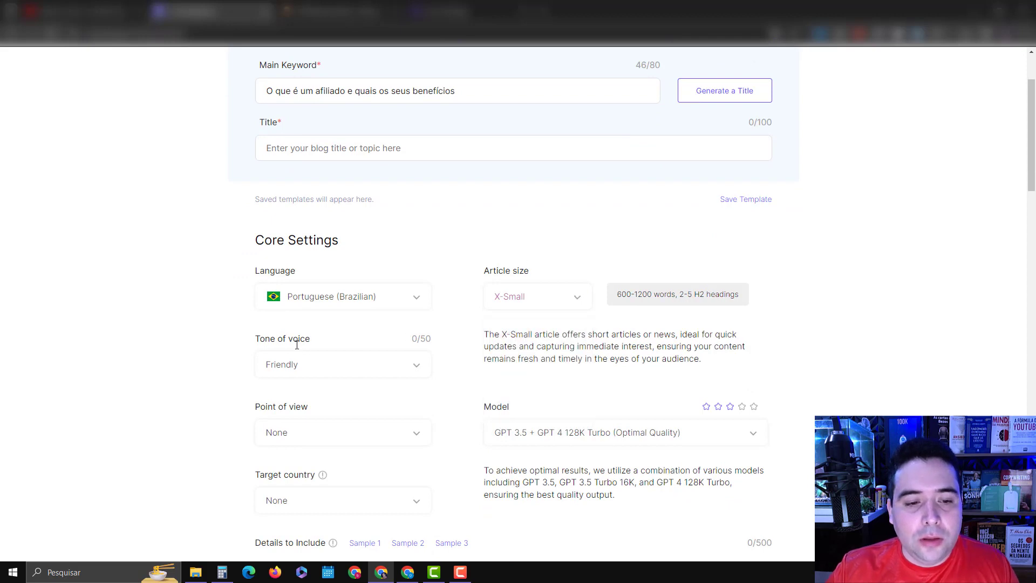
pyautogui.click(426, 364)
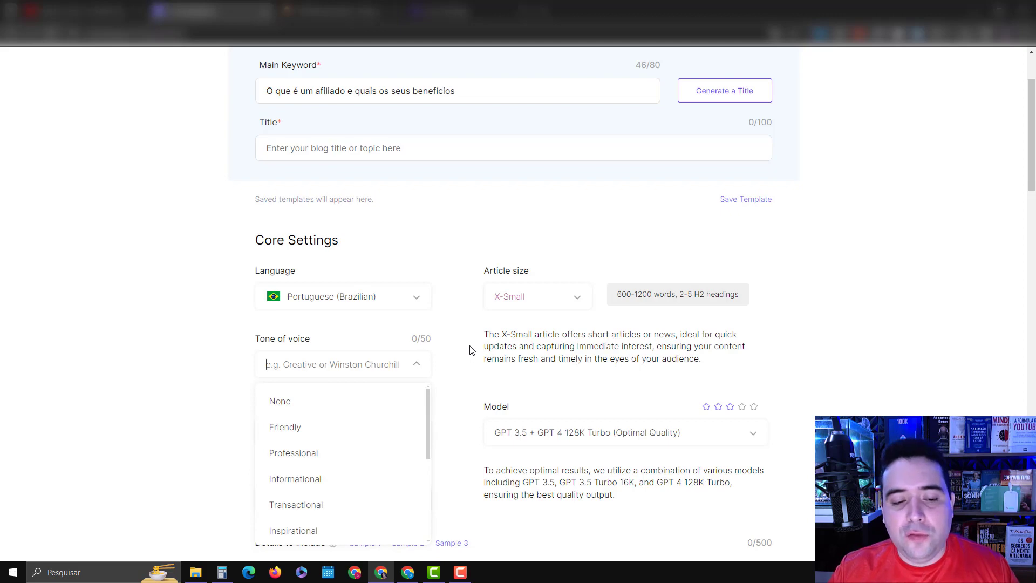
pyautogui.click(317, 477)
pyautogui.scroll(-1, 462, 356)
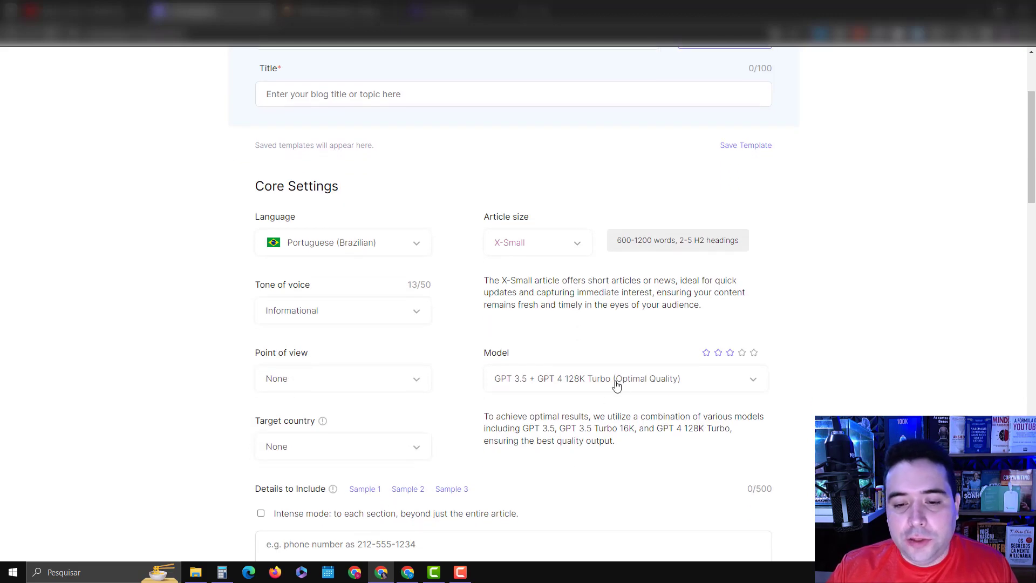
# Choose the GPT 3.5 + GPT 4 128K Turbo (Optimal Quality) model and set the target country to Brazil.
pyautogui.scroll(-1, 583, 387)
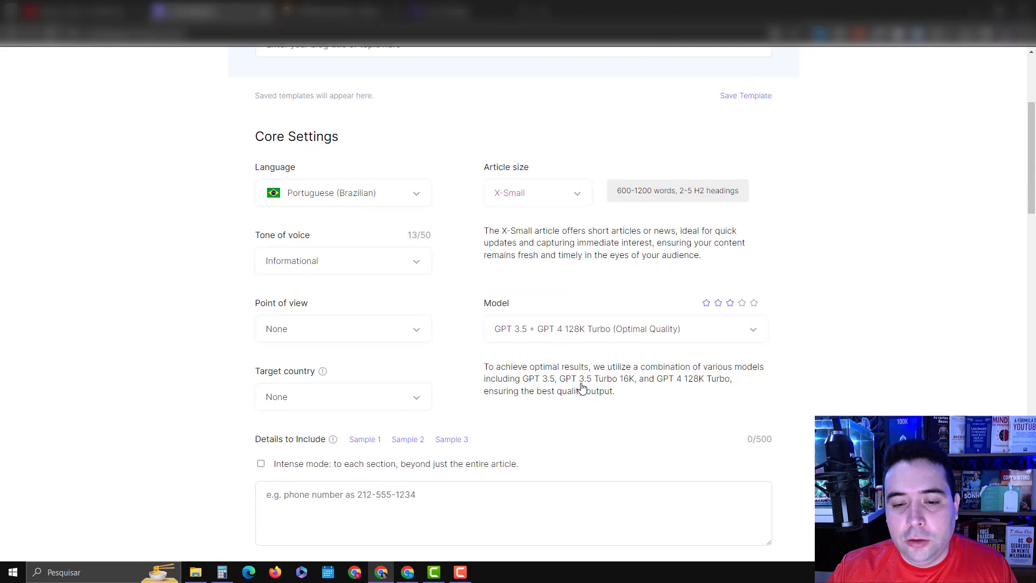
pyautogui.click(556, 333)
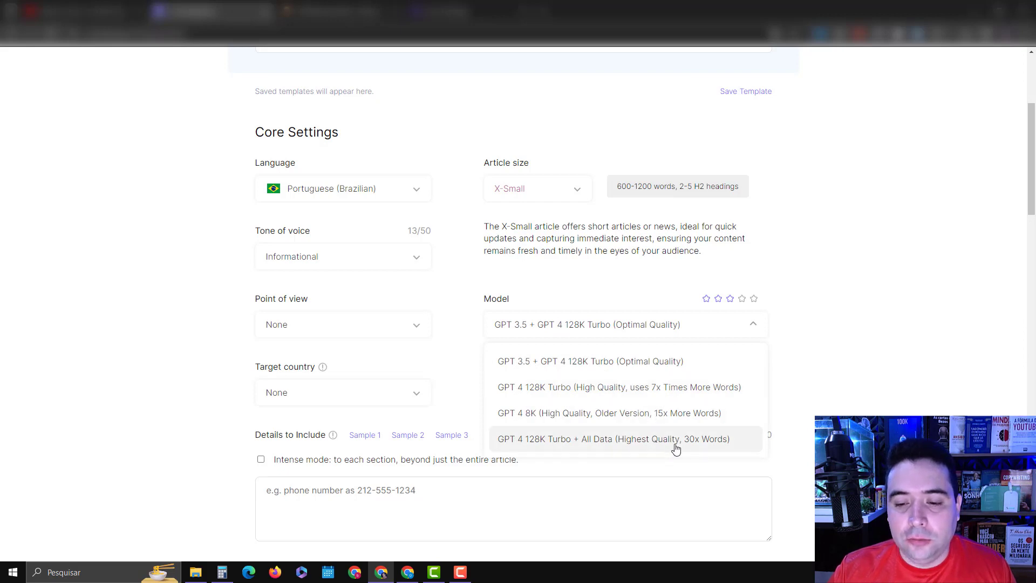
pyautogui.click(629, 369)
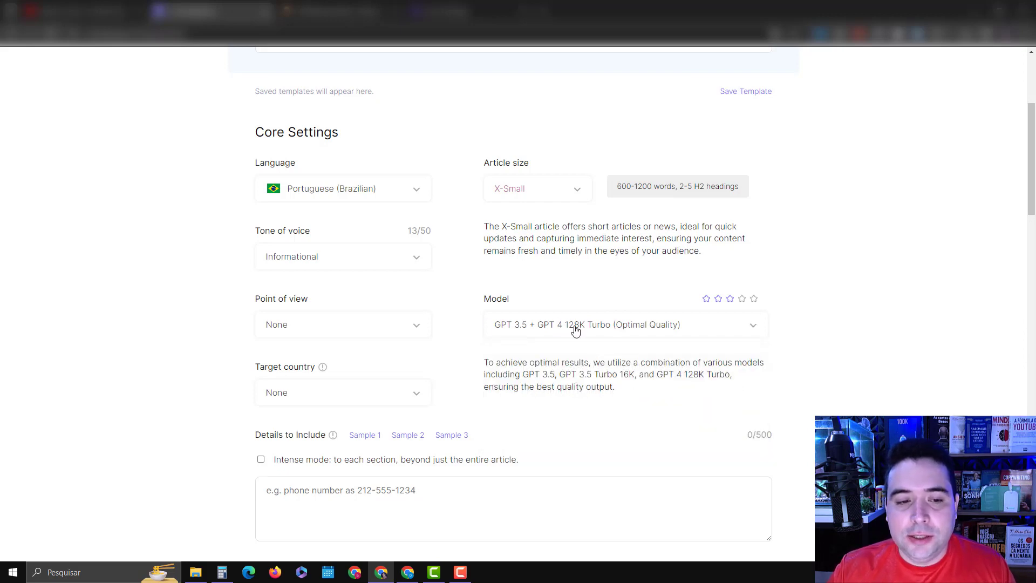
pyautogui.click(400, 398)
pyautogui.scroll(-6, 332, 319)
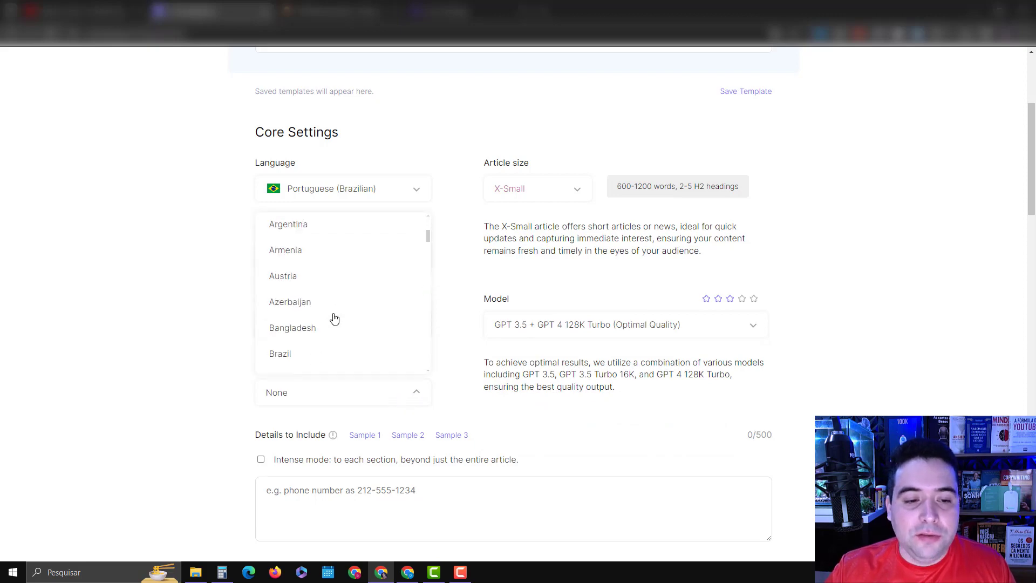
pyautogui.click(306, 301)
# Enable AI images in the Media Hub with the Photo style and an image size of 1280×704 (20:11).
pyautogui.scroll(-6, 484, 337)
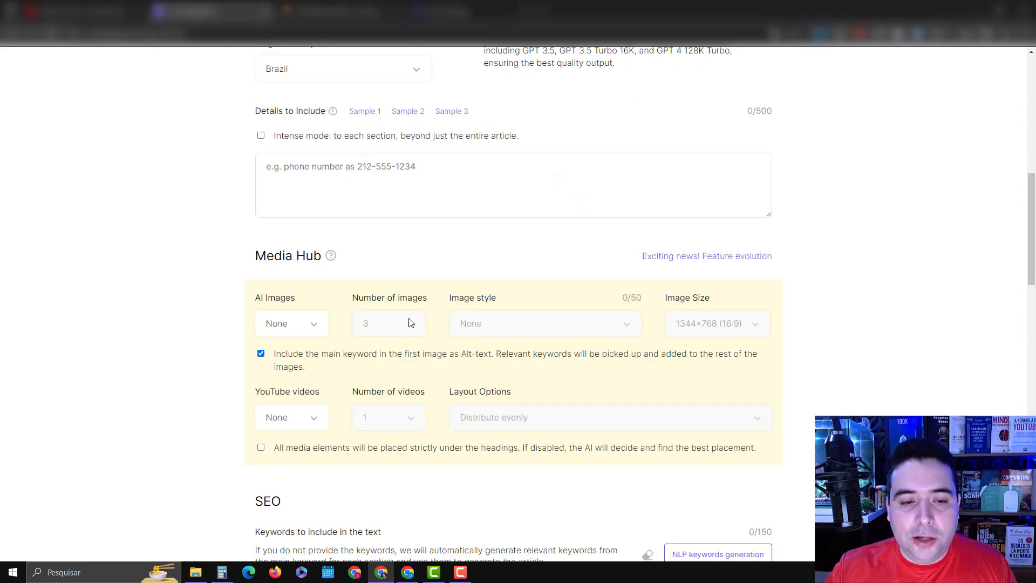
pyautogui.click(324, 323)
pyautogui.click(300, 387)
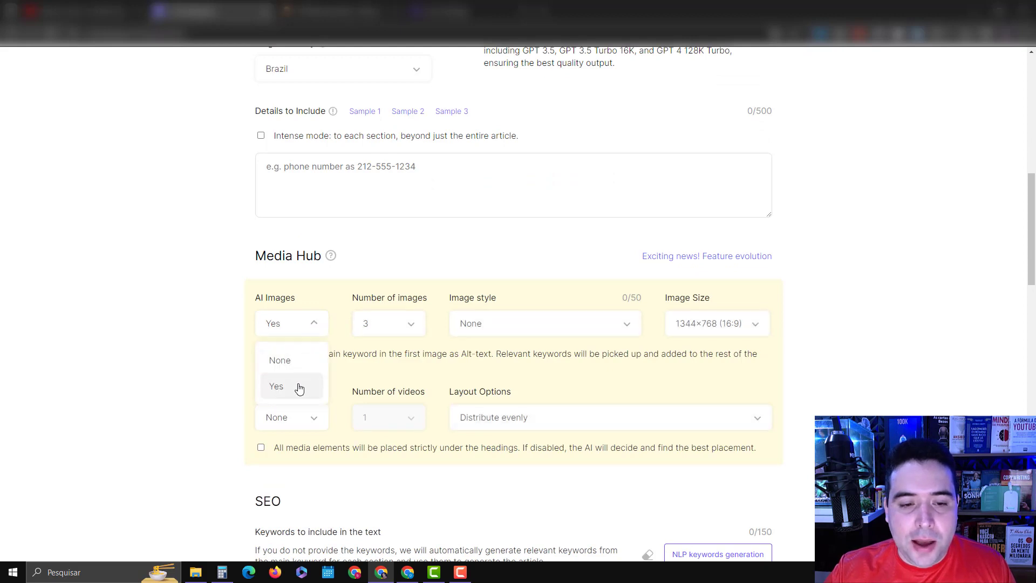
pyautogui.click(546, 324)
pyautogui.click(485, 386)
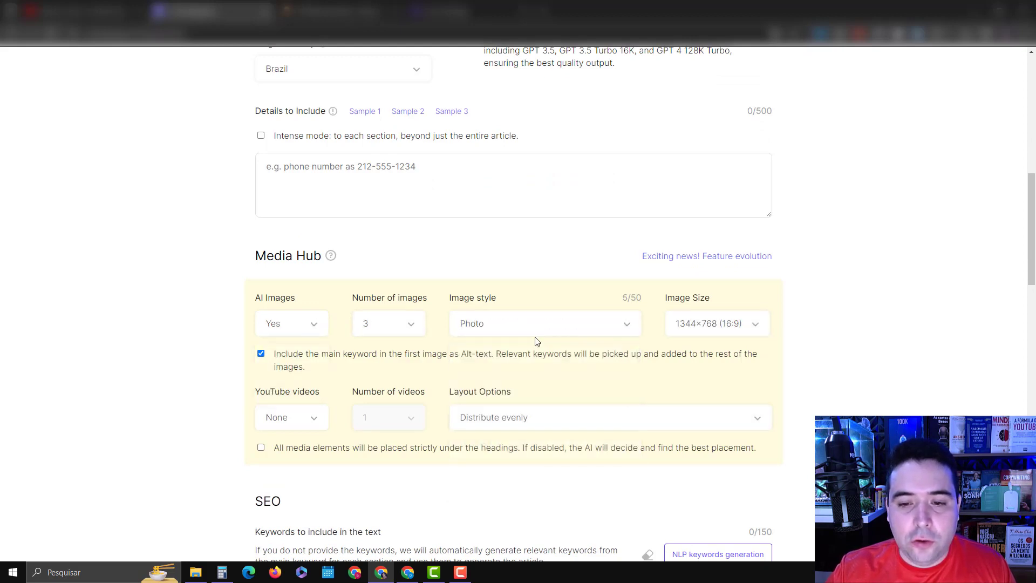
pyautogui.click(716, 328)
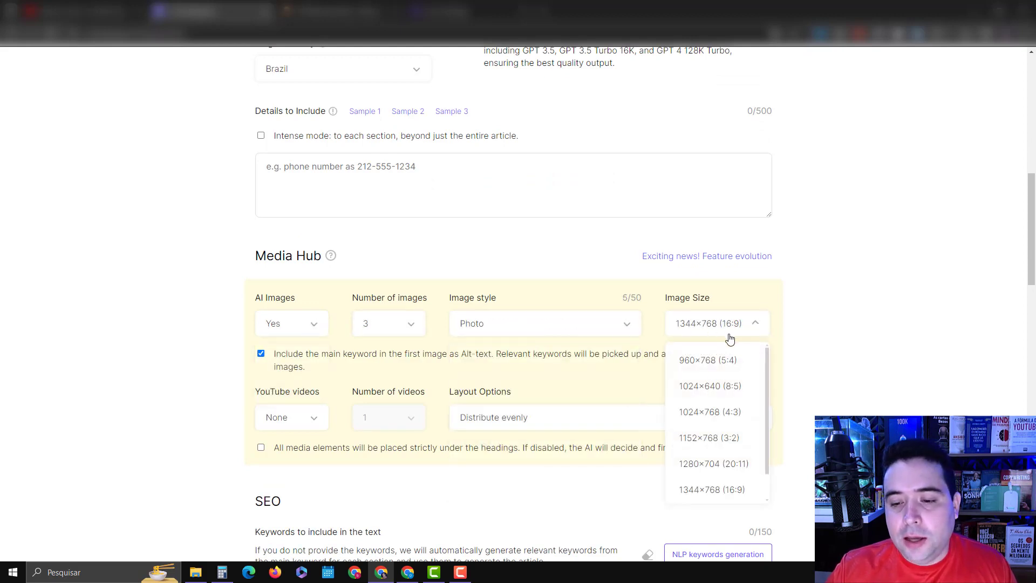
pyautogui.click(712, 465)
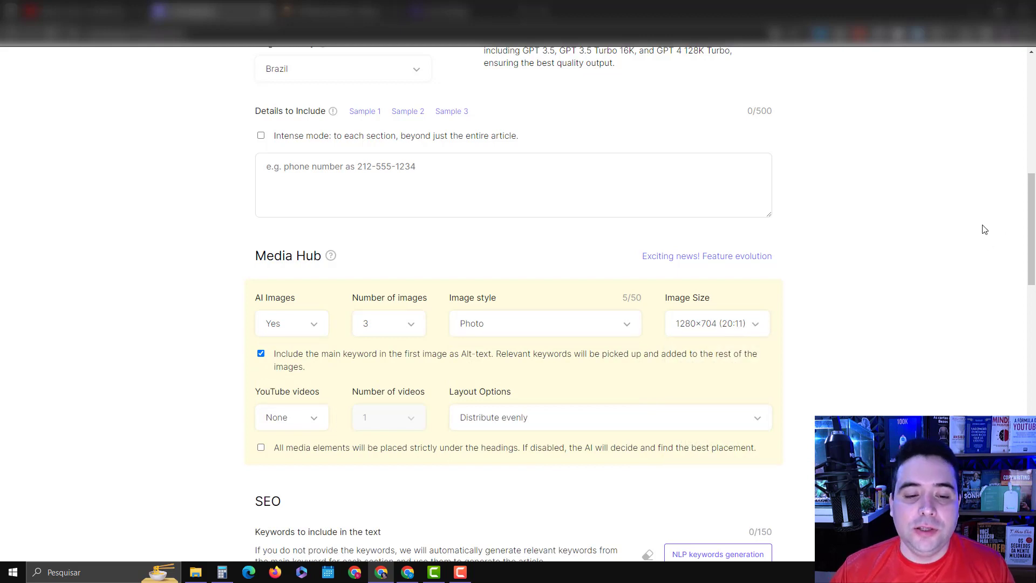
# Include YouTube videos in the Media Hub and generate NLP keywords for the article's SEO section.
pyautogui.scroll(-1, 293, 375)
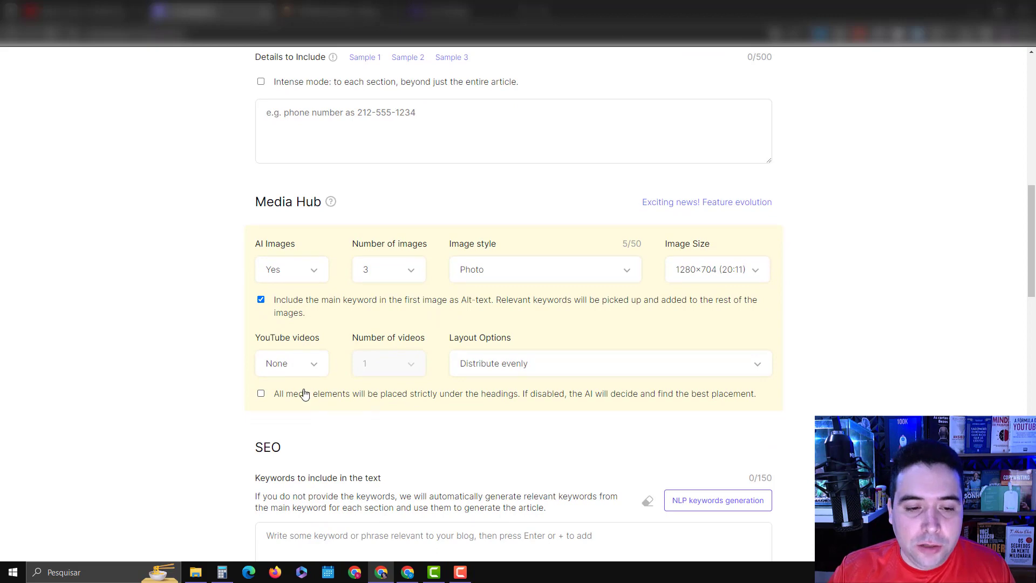
pyautogui.click(307, 374)
pyautogui.click(276, 427)
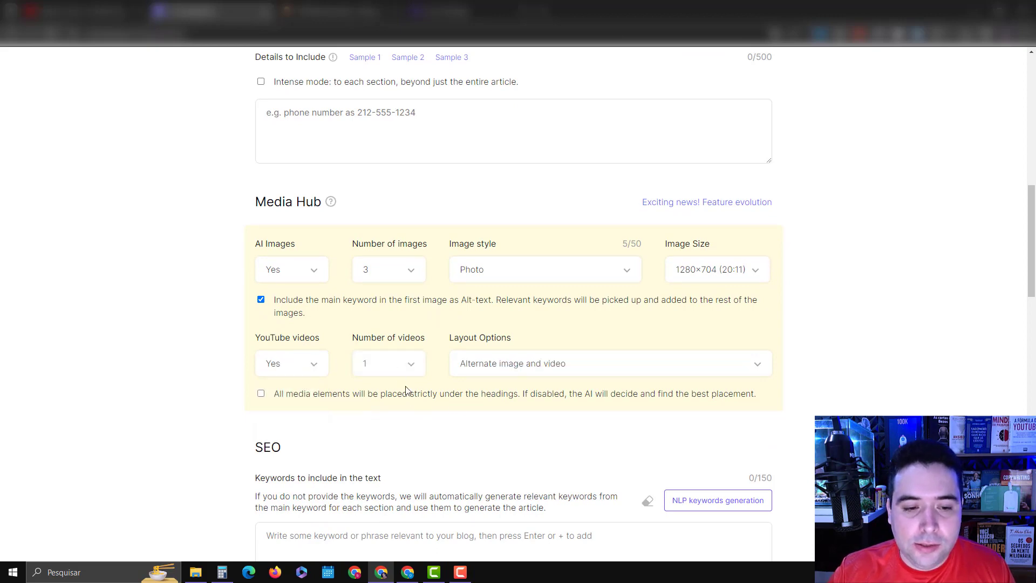
pyautogui.scroll(-3, 482, 412)
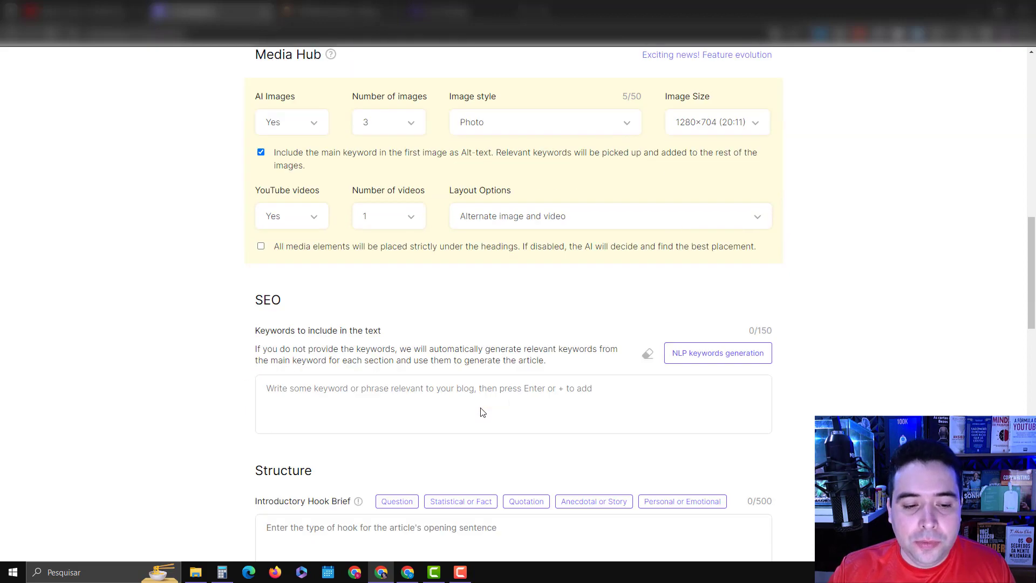
pyautogui.click(721, 348)
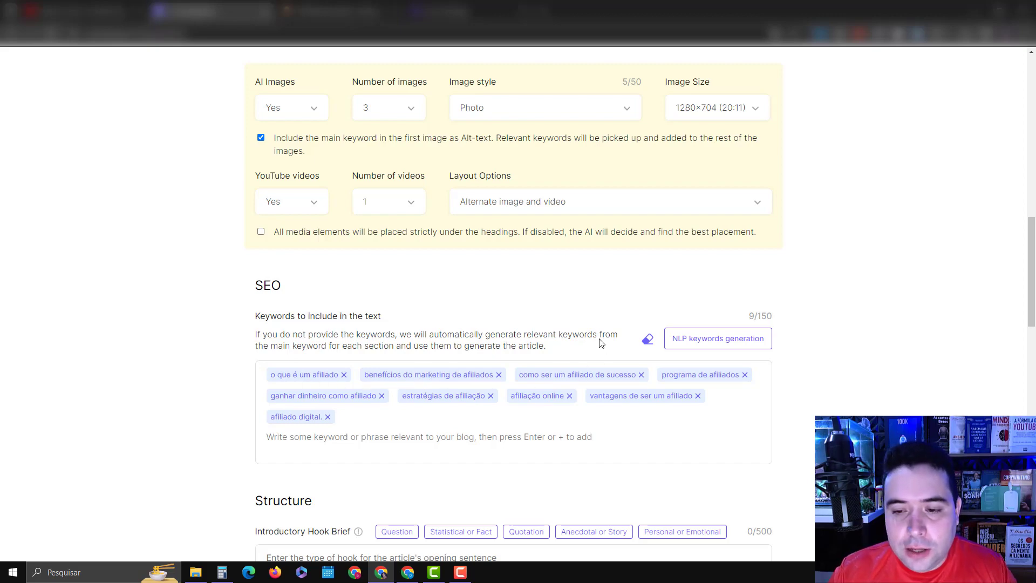
# Translate the page into Portuguese and fill the introductory hook brief with the Question (Pergunta) preset.
pyautogui.scroll(-5, 602, 343)
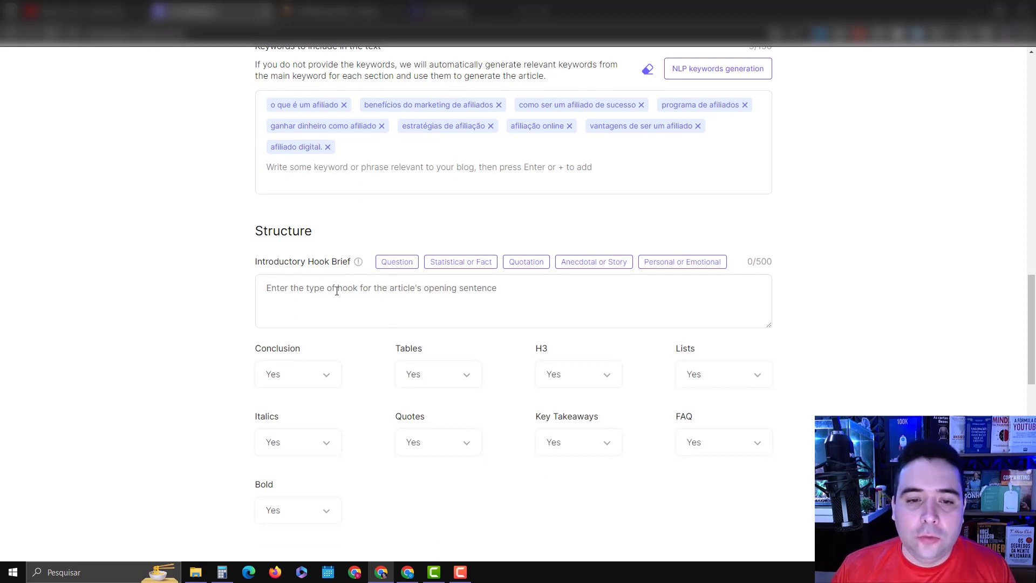
pyautogui.click(421, 282)
pyautogui.rightClick(422, 281)
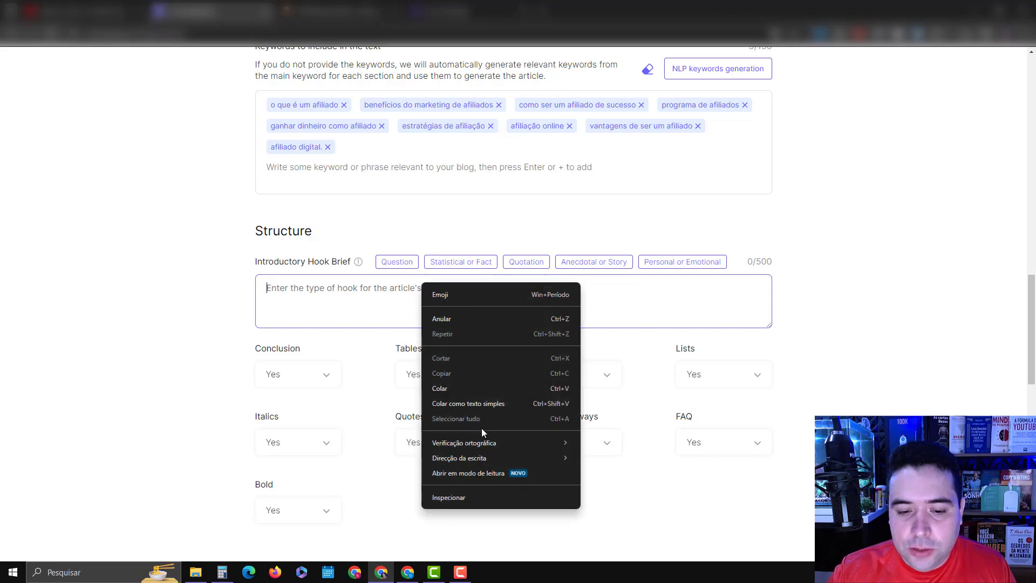
pyautogui.rightClick(832, 328)
pyautogui.click(734, 253)
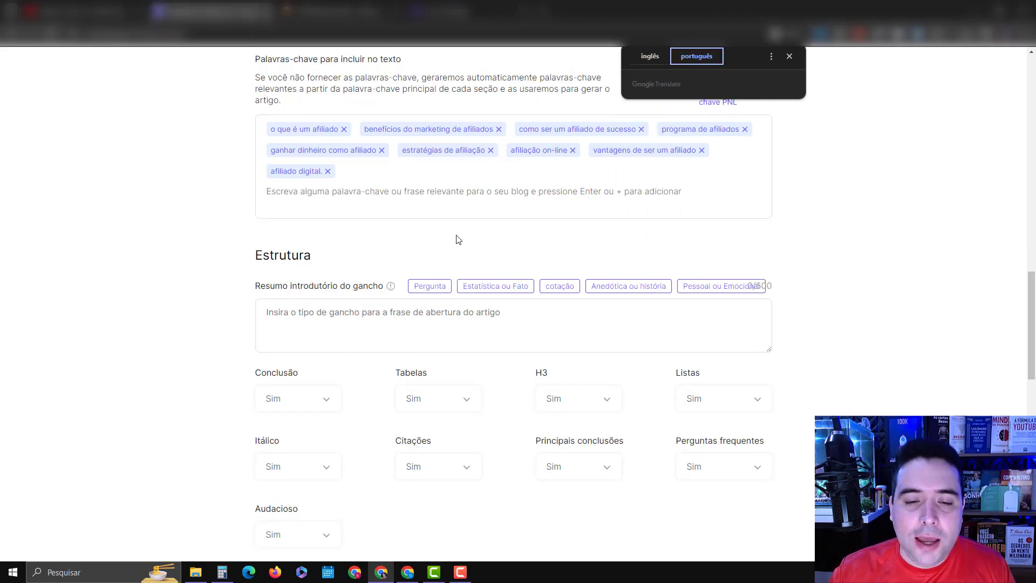
pyautogui.click(434, 286)
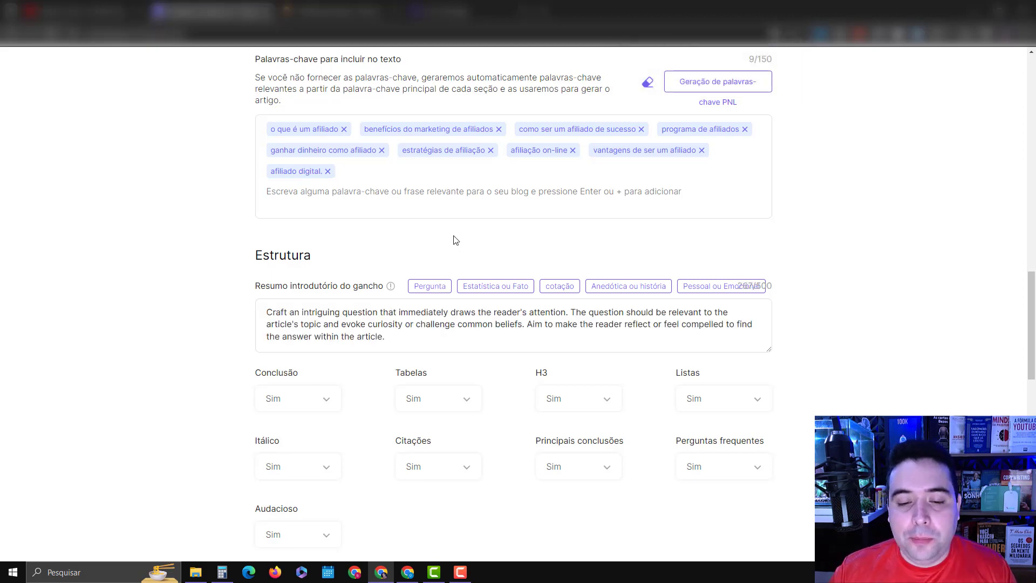
# Set Key Takeaways (Principais conclusões) to Não and the Connect to Web network option (Rede) to Sim.
pyautogui.scroll(-2, 520, 229)
pyautogui.click(601, 360)
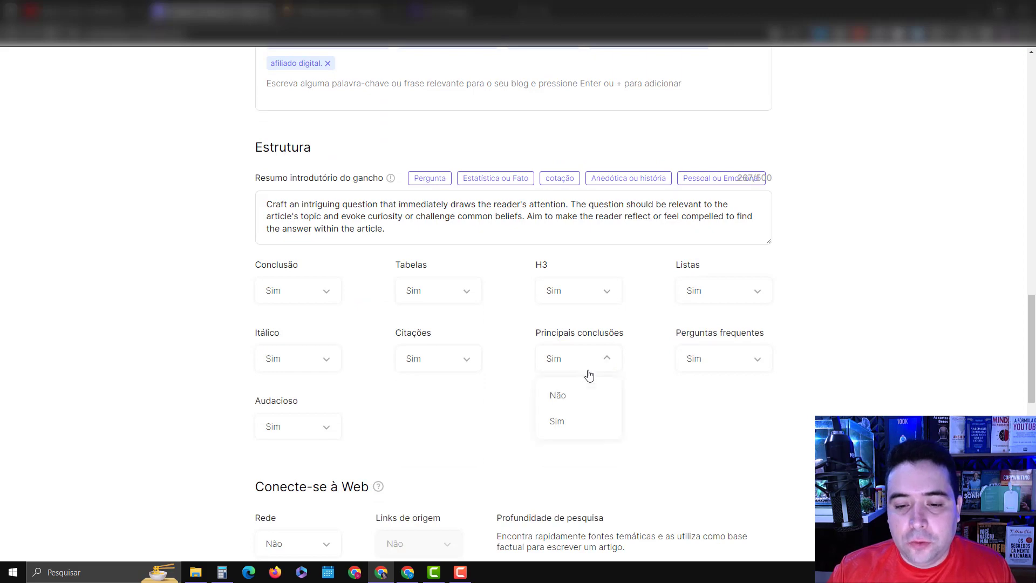
pyautogui.click(558, 395)
pyautogui.scroll(-4, 664, 423)
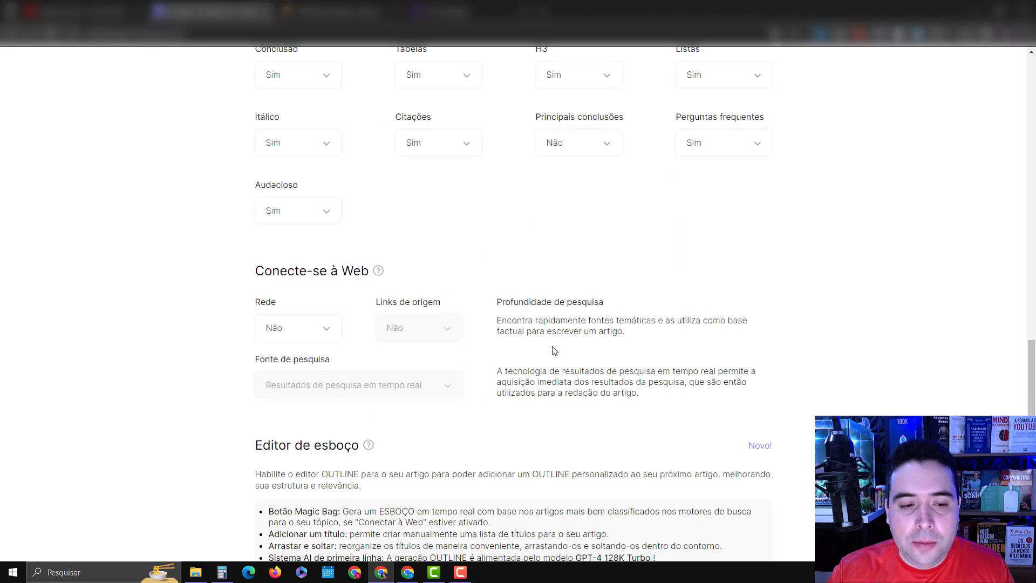
pyautogui.click(317, 331)
pyautogui.click(294, 397)
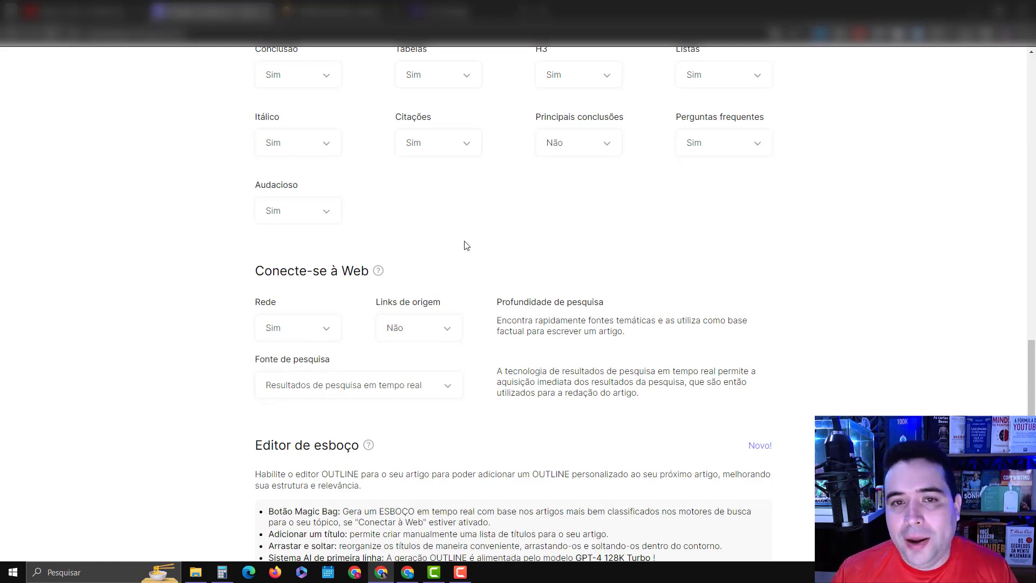
# Generate the blog post's title from the main keyword.
pyautogui.scroll(-4, 696, 248)
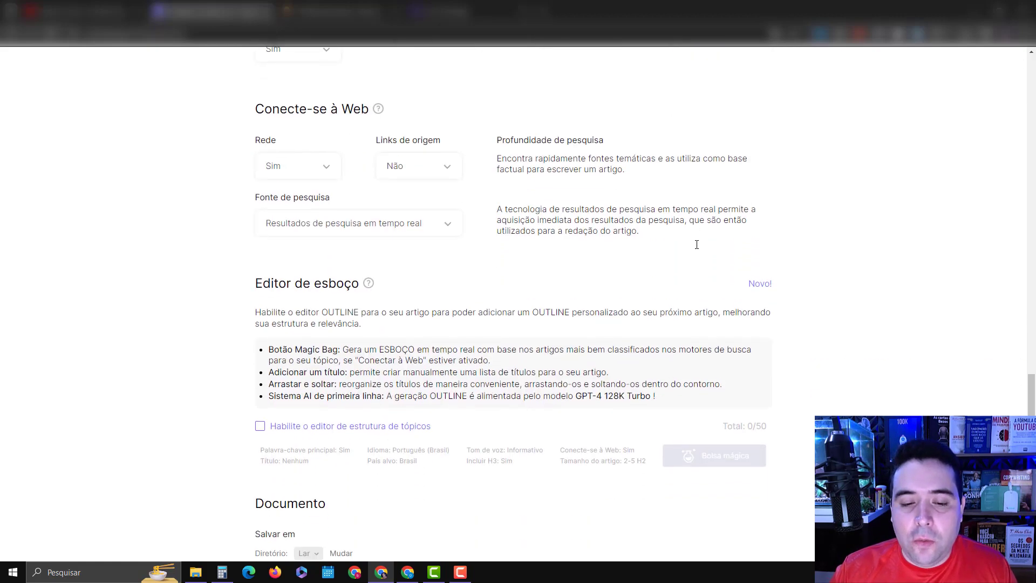
pyautogui.scroll(20, 620, 323)
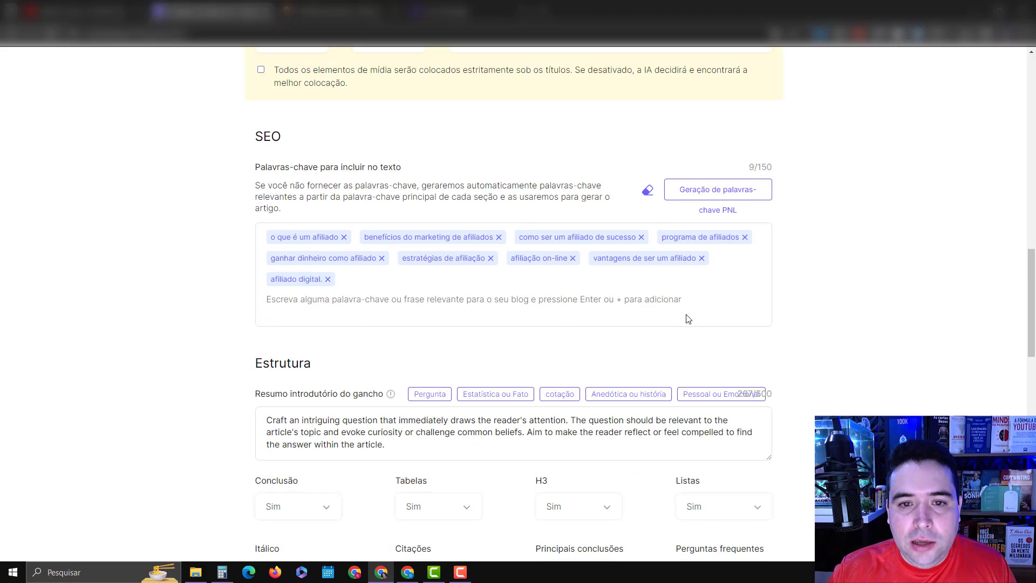
pyautogui.scroll(7, 687, 318)
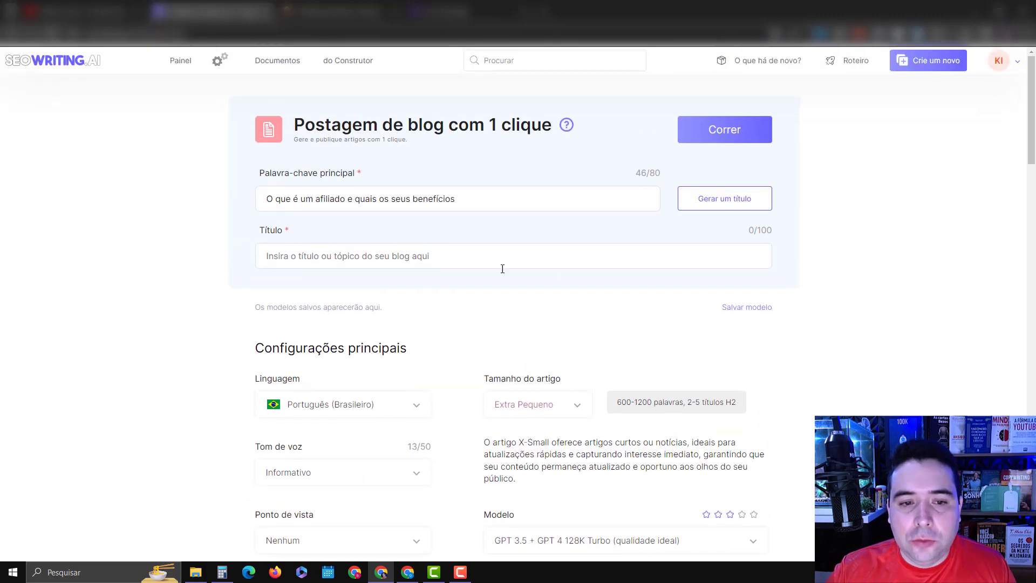
pyautogui.click(724, 198)
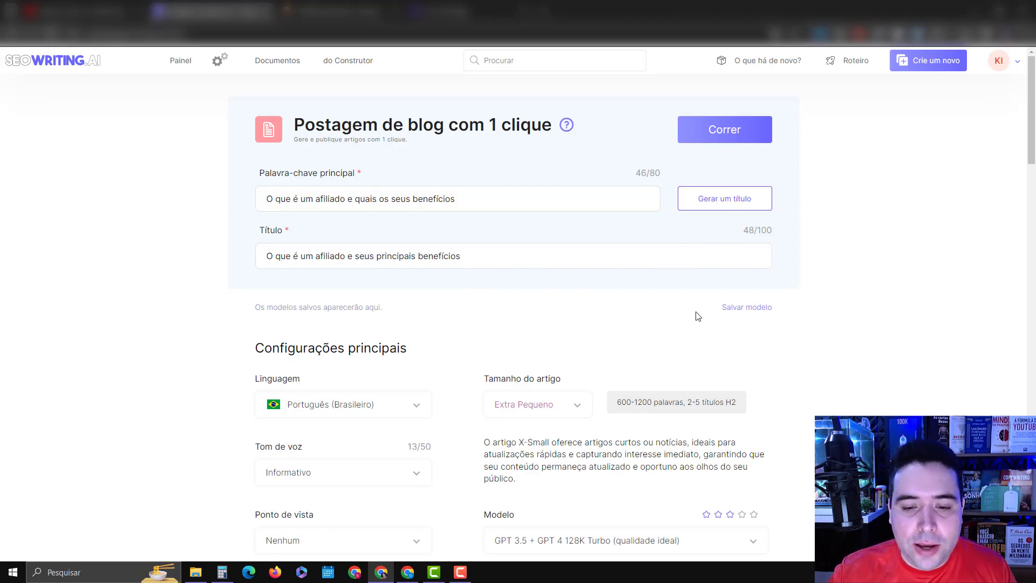
# Enable the outline editor and generate the article's heading structure with the Magic Bag (Bolsa mágica).
pyautogui.scroll(-5, 797, 357)
pyautogui.scroll(-20, 797, 356)
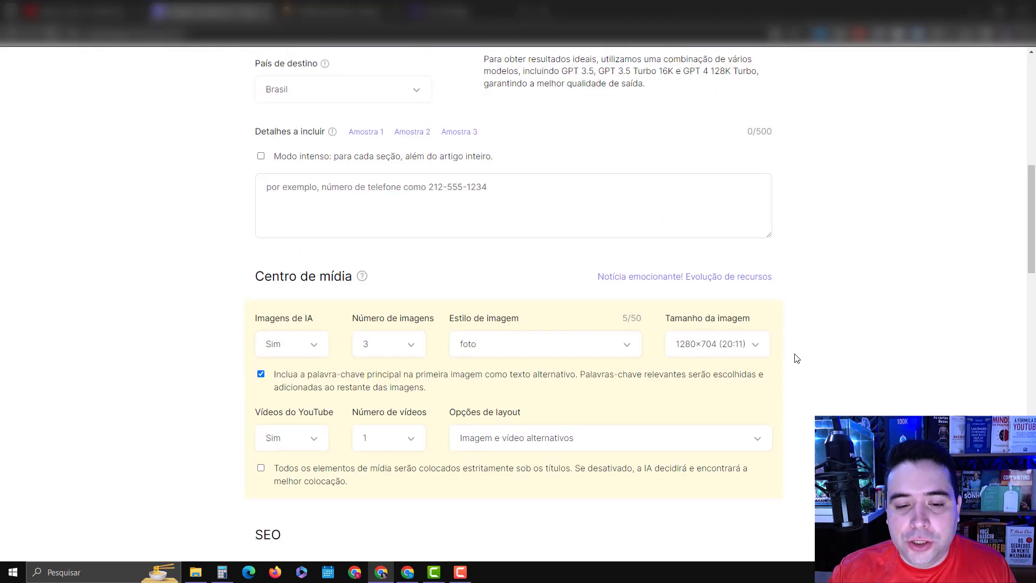
pyautogui.scroll(-1, 793, 359)
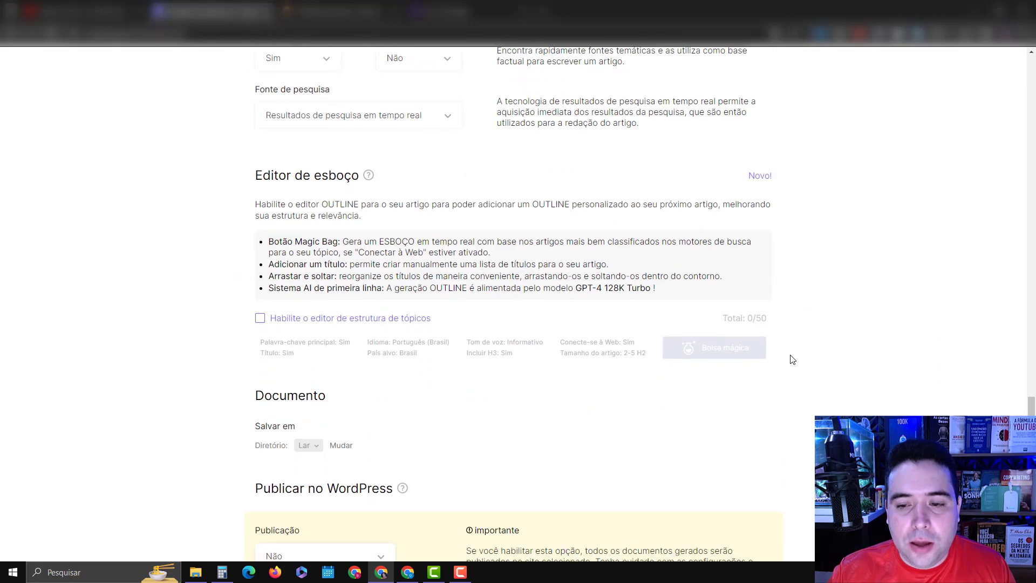
pyautogui.click(260, 319)
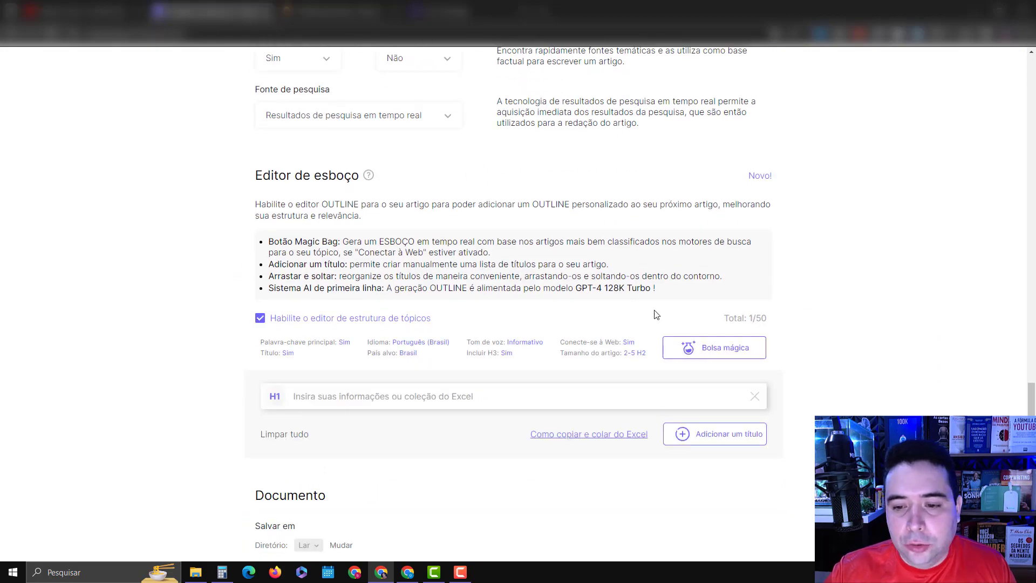
pyautogui.click(729, 346)
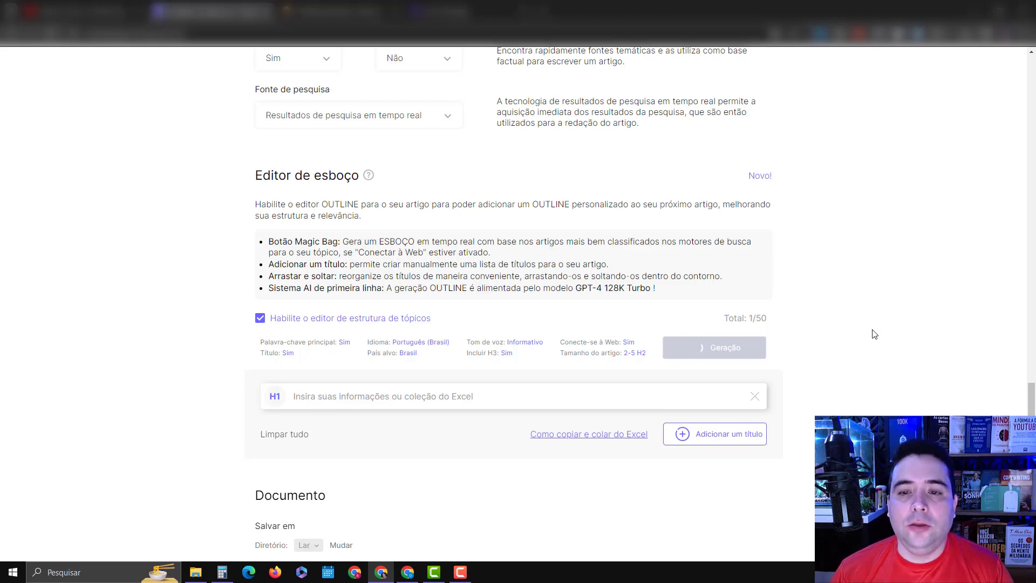
pyautogui.scroll(-3, 878, 328)
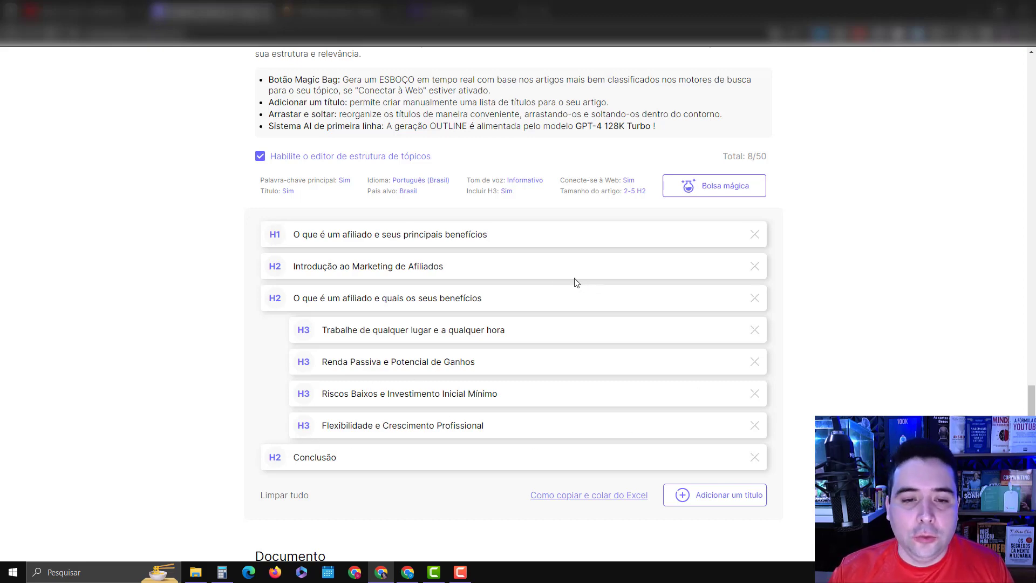
pyautogui.moveTo(453, 264); pyautogui.dragTo(335, 263)
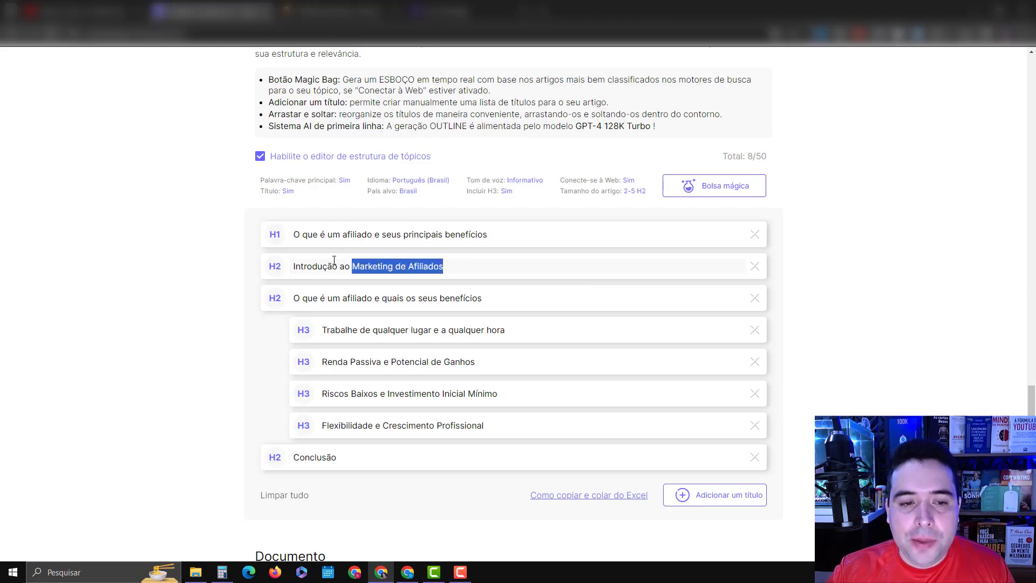
pyautogui.doubleClick(319, 264)
pyautogui.click(780, 292)
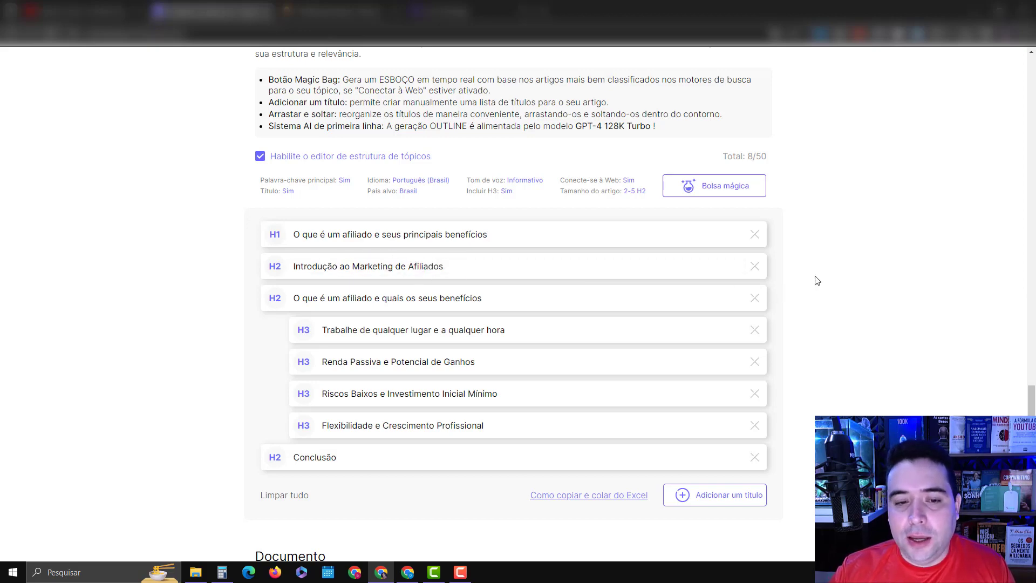
# Select the connected bloglucrativo site as the publication target for publishing to WordPress.
pyautogui.scroll(-4, 854, 281)
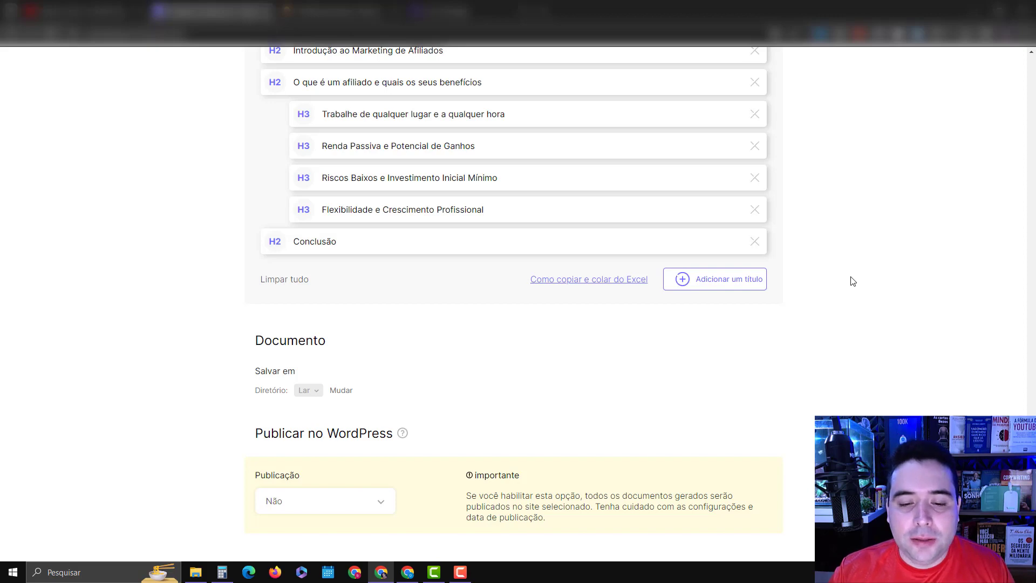
pyautogui.scroll(-2, 862, 274)
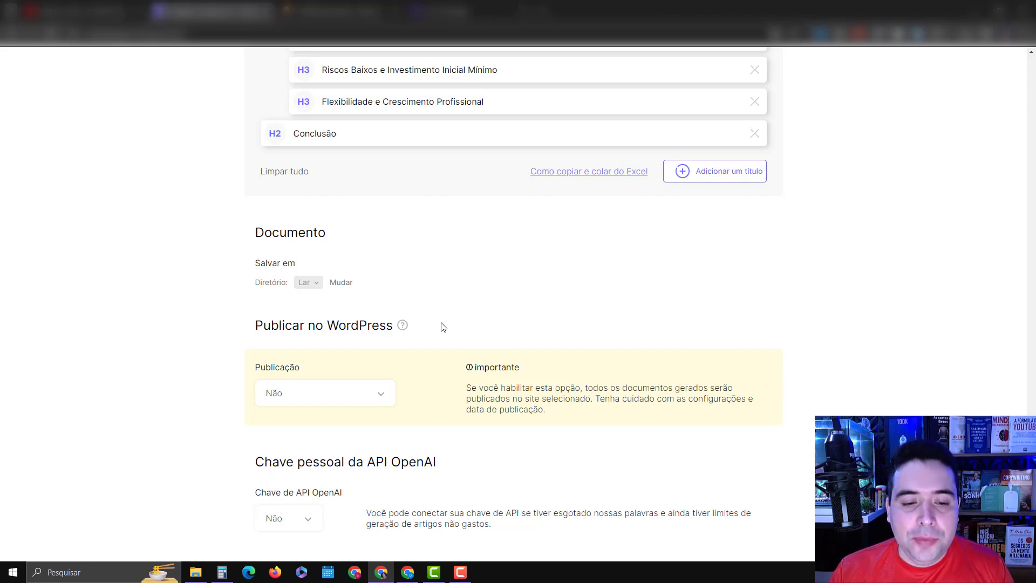
pyautogui.click(381, 393)
pyautogui.click(339, 415)
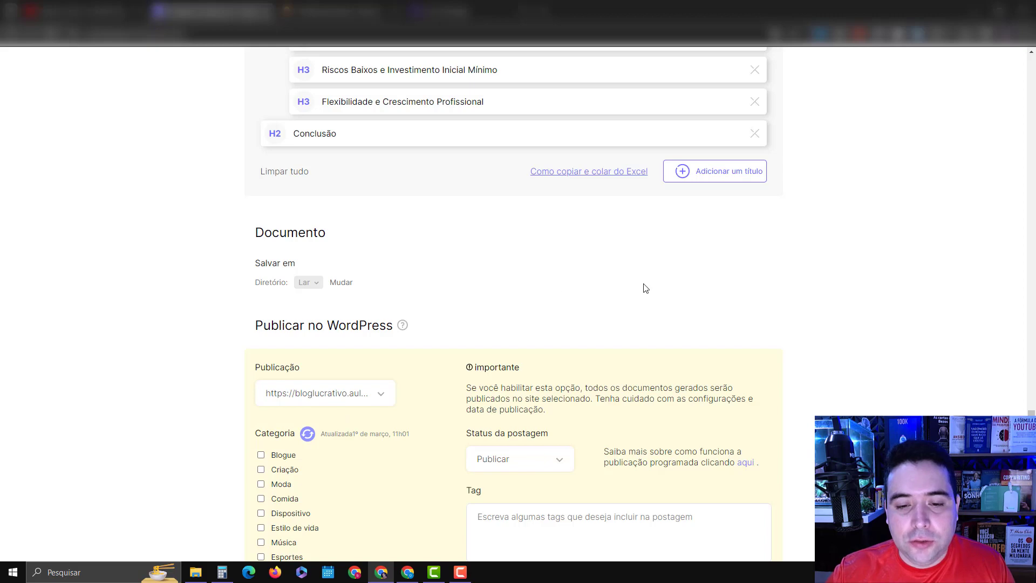
pyautogui.scroll(-4, 645, 288)
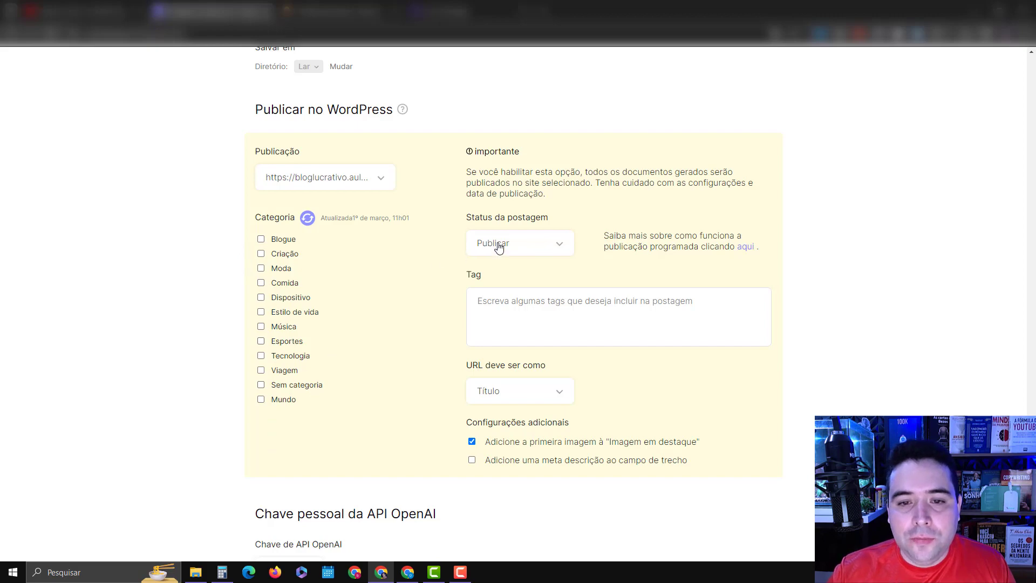
# Keep the post status as Publicar and add the tags "o que é um afiliado", "afiliado" and "marketing de afiliados".
pyautogui.click(529, 248)
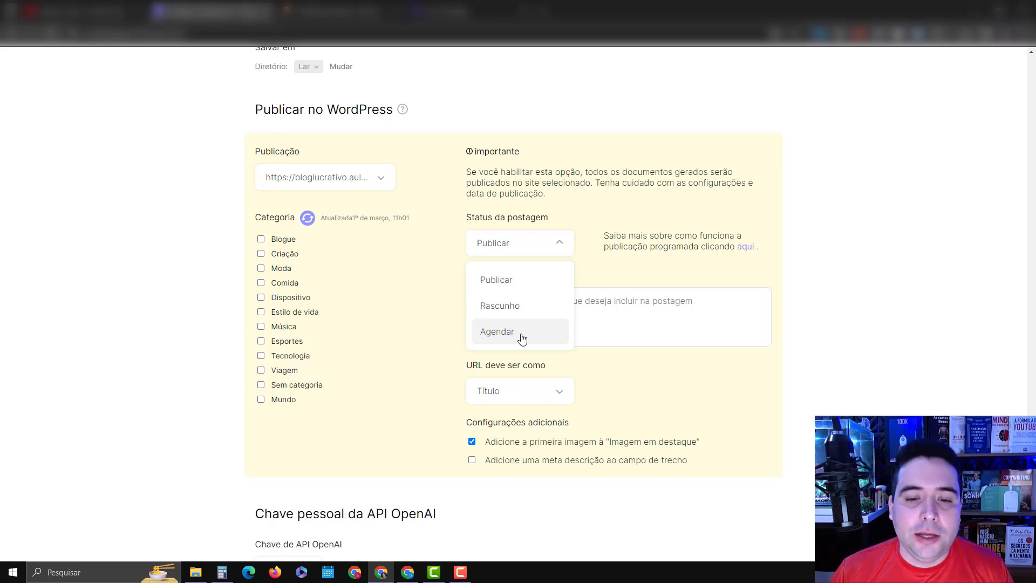
pyautogui.click(579, 304)
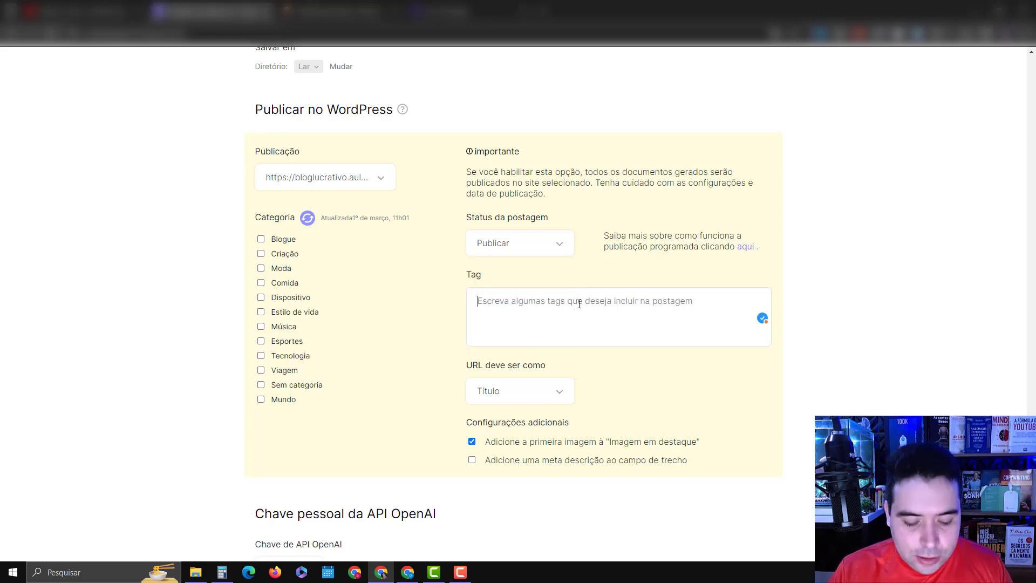
pyautogui.write('o que é um afiliado, afiliado, marketing de afiliados')
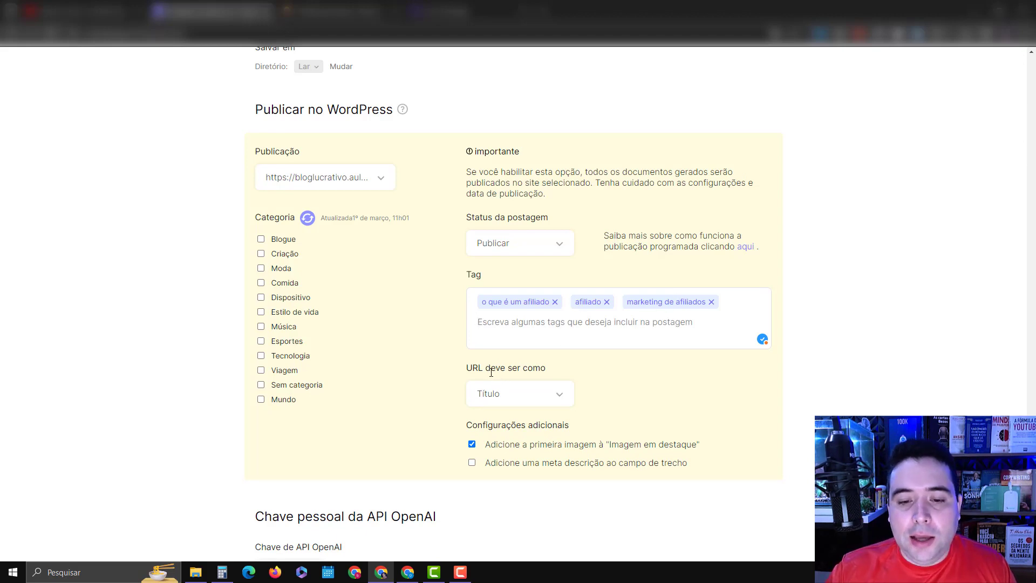
# Base the post URL on the main keyword (Palavra-chave principal) and enable adding a meta description to the excerpt field.
pyautogui.moveTo(486, 369); pyautogui.dragTo(553, 370)
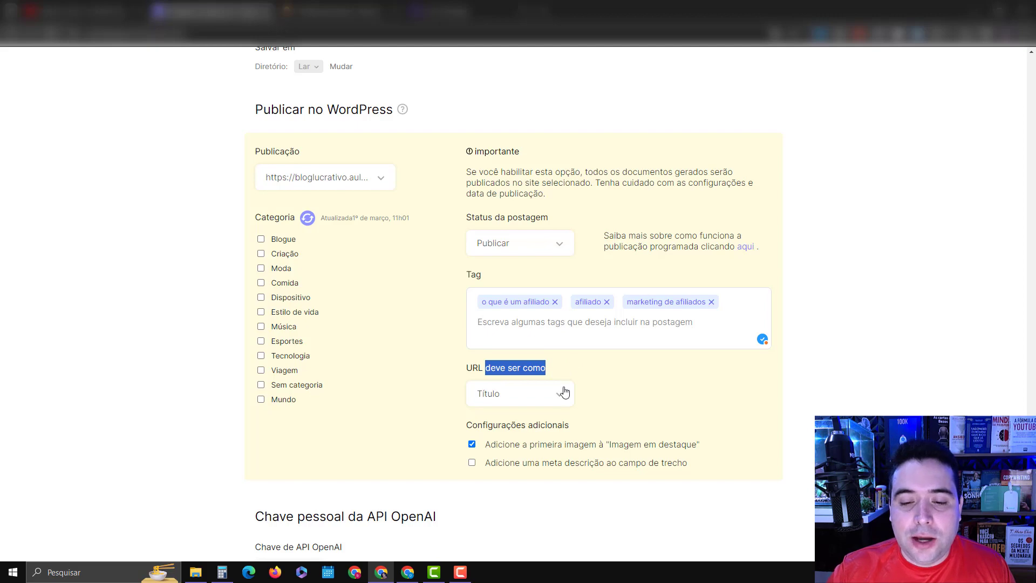
pyautogui.click(562, 393)
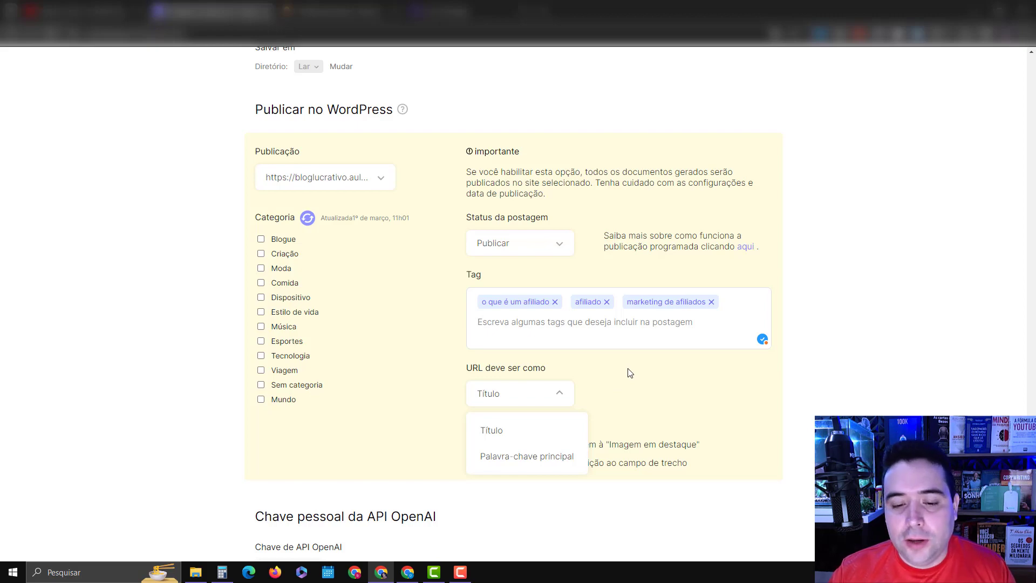
pyautogui.click(532, 456)
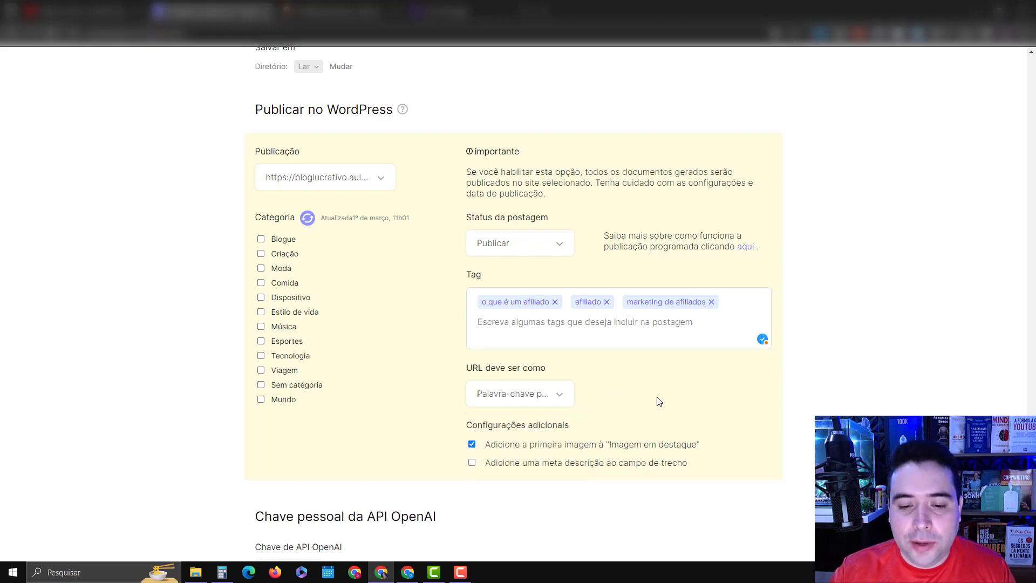
pyautogui.scroll(-2, 661, 399)
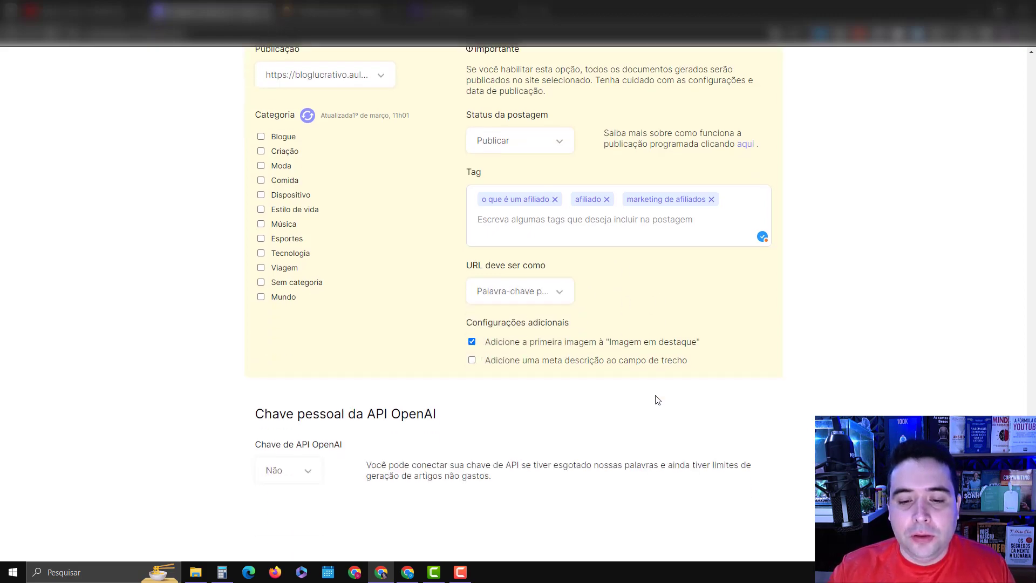
pyautogui.click(473, 355)
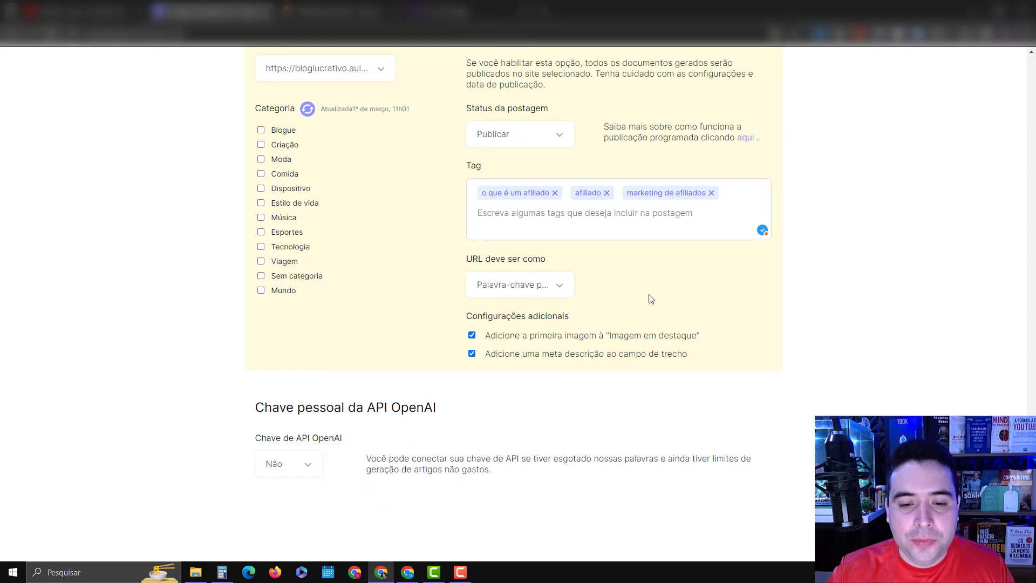
# Run the configured 1-click blog post to generate the article and publish it to the WordPress site.
pyautogui.scroll(4, 654, 363)
pyautogui.scroll(20, 777, 424)
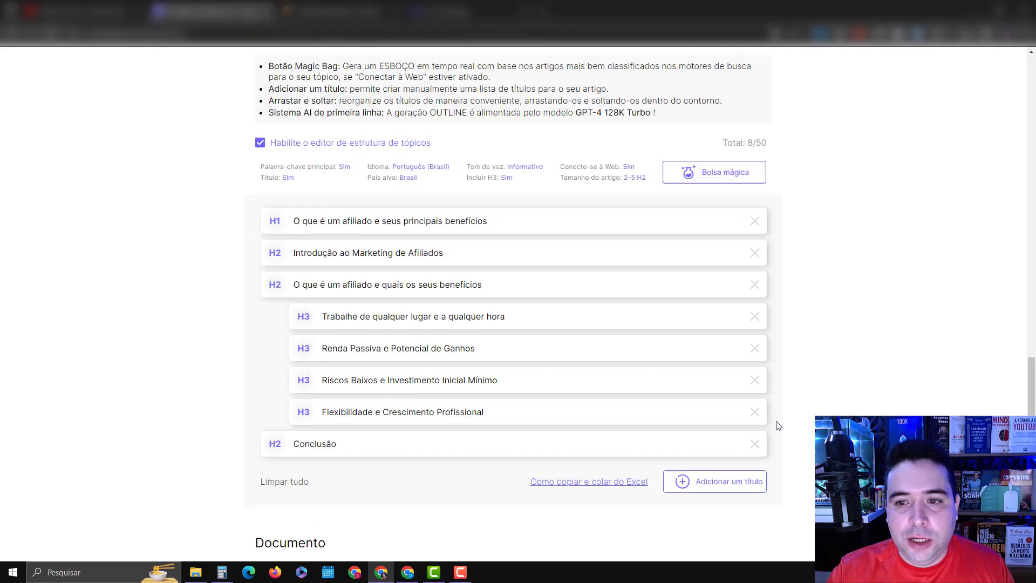
pyautogui.scroll(10, 785, 418)
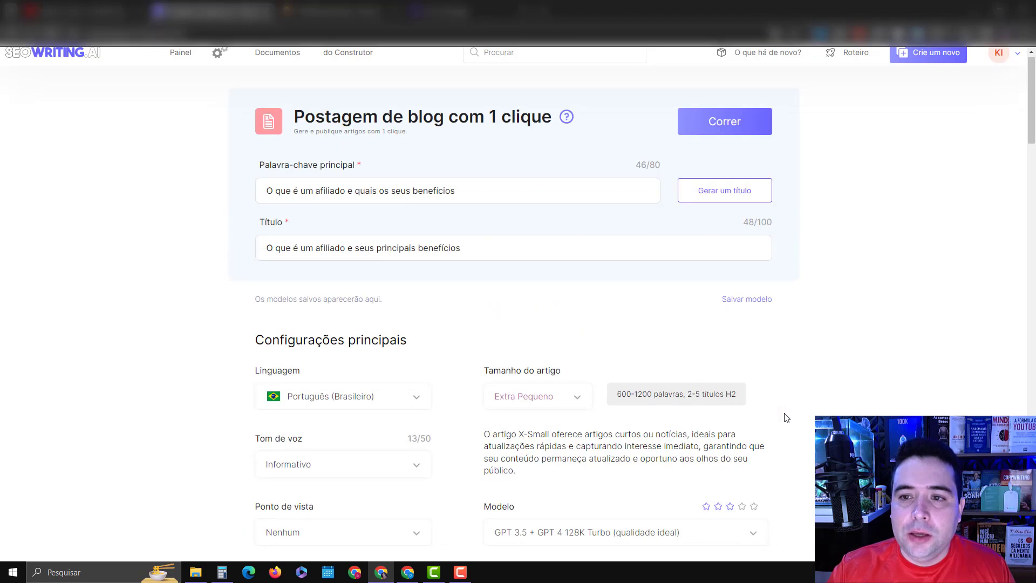
pyautogui.click(723, 134)
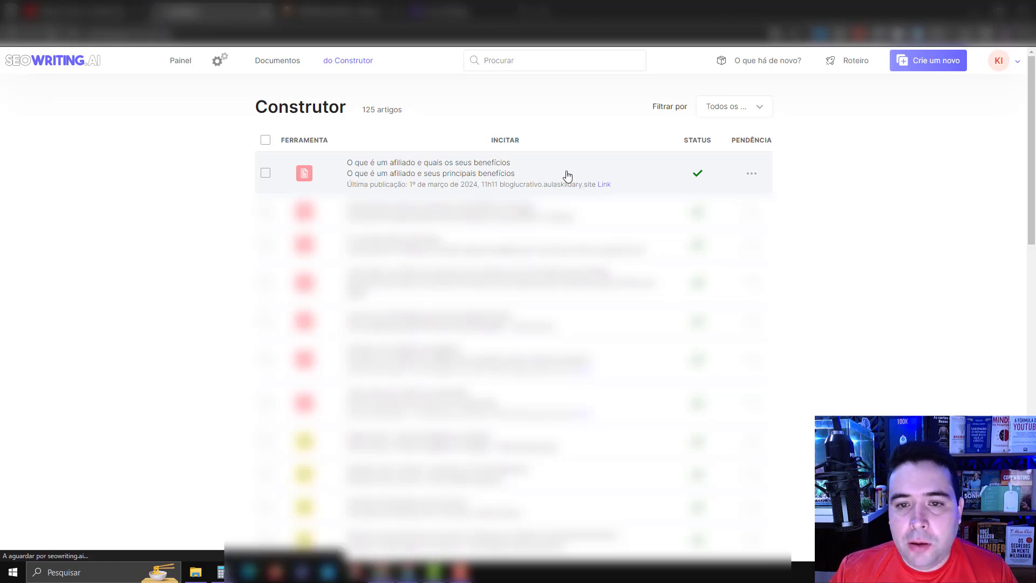
# Open the generated affiliate article and examine its introduction, sections, embedded media, conclusion and FAQ.
pyautogui.click(564, 173)
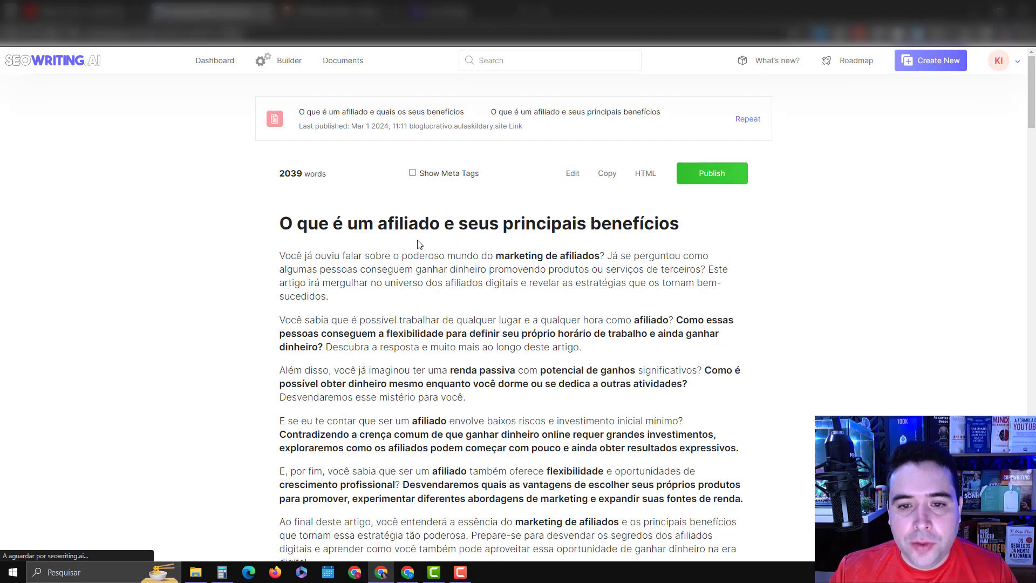
pyautogui.scroll(-8, 658, 237)
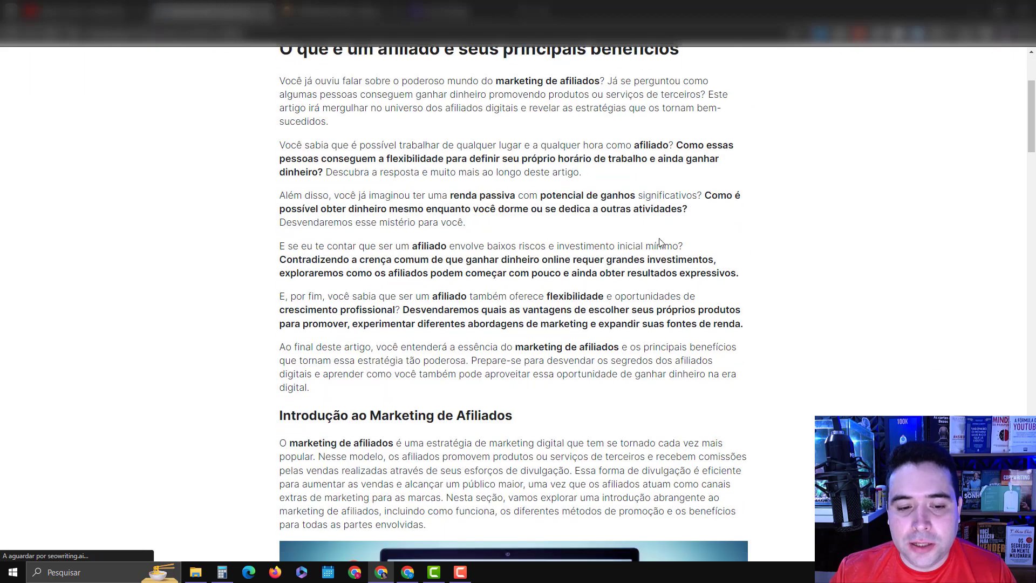
pyautogui.scroll(-11, 658, 232)
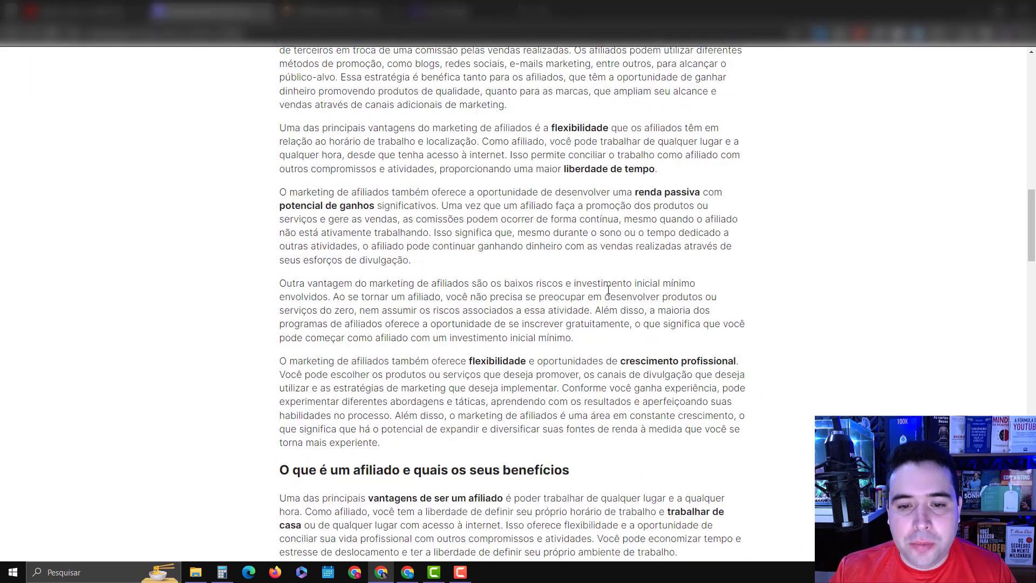
pyautogui.scroll(-7, 586, 260)
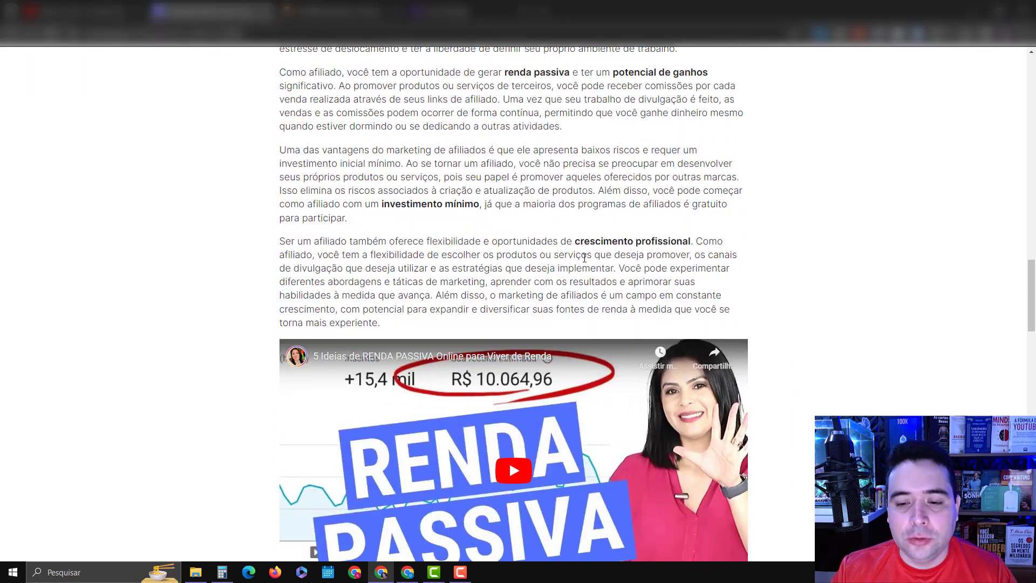
pyautogui.scroll(-2, 583, 255)
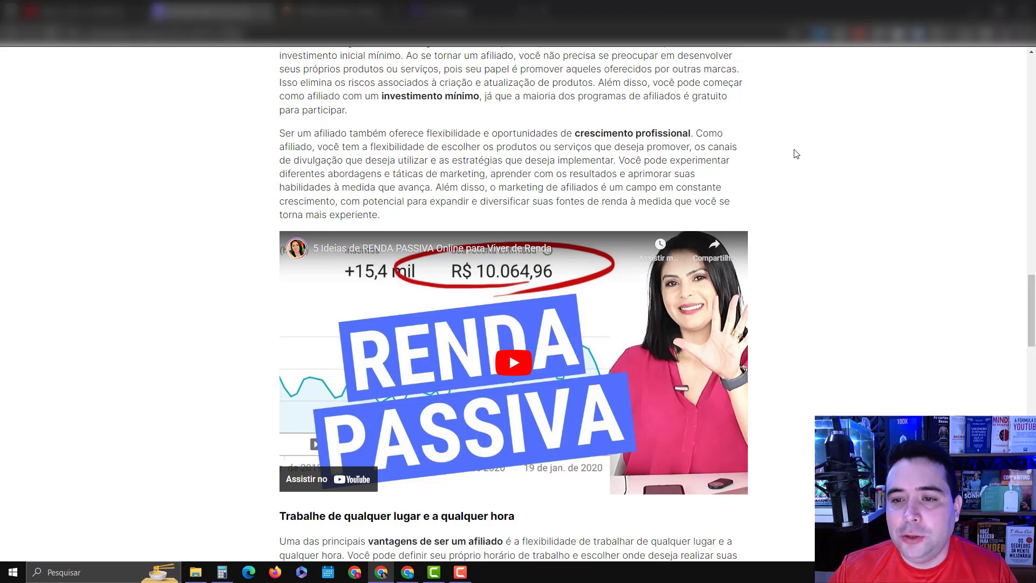
pyautogui.scroll(-1, 802, 158)
pyautogui.scroll(-13, 804, 157)
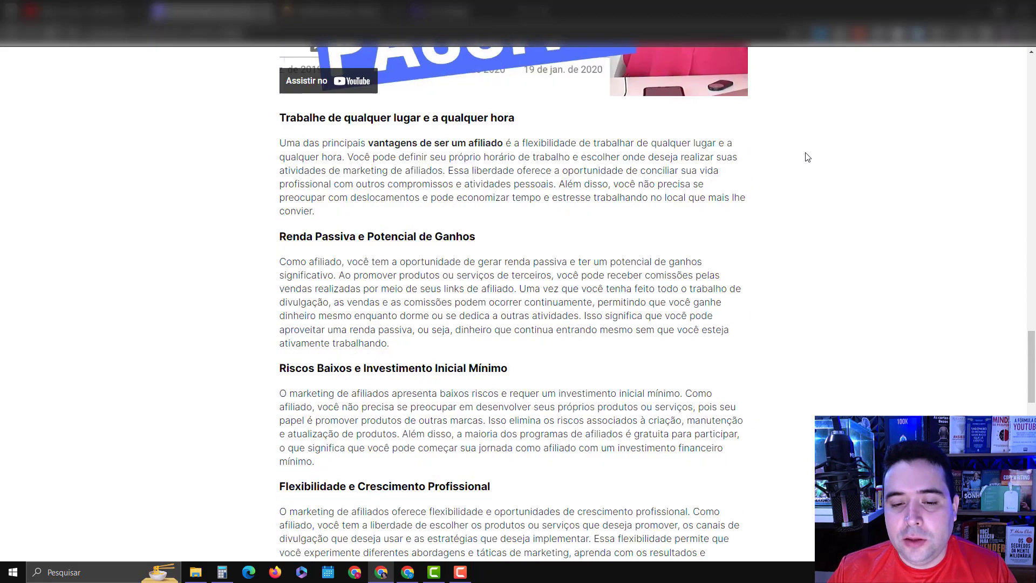
pyautogui.scroll(-13, 807, 157)
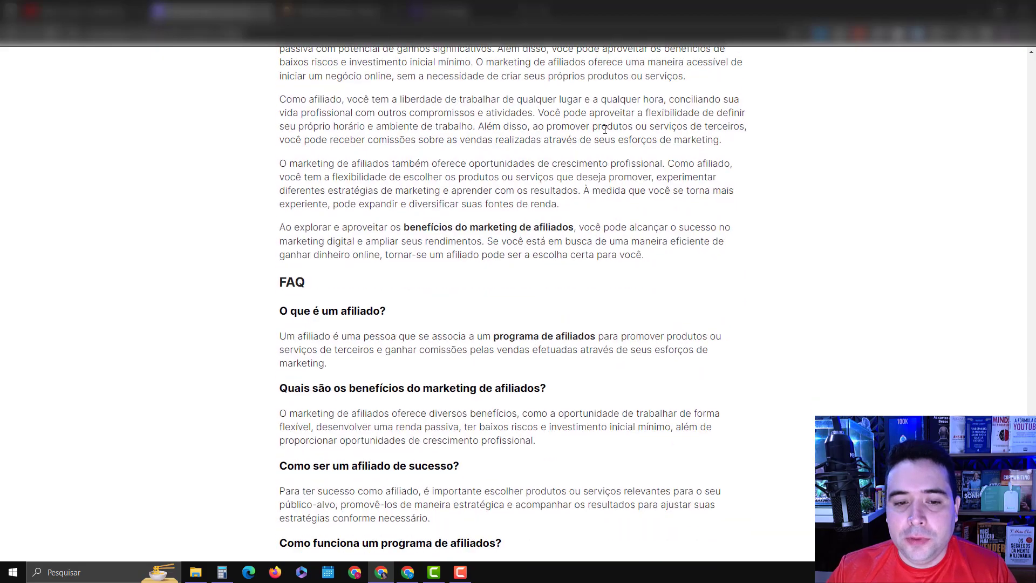
pyautogui.scroll(15, 609, 176)
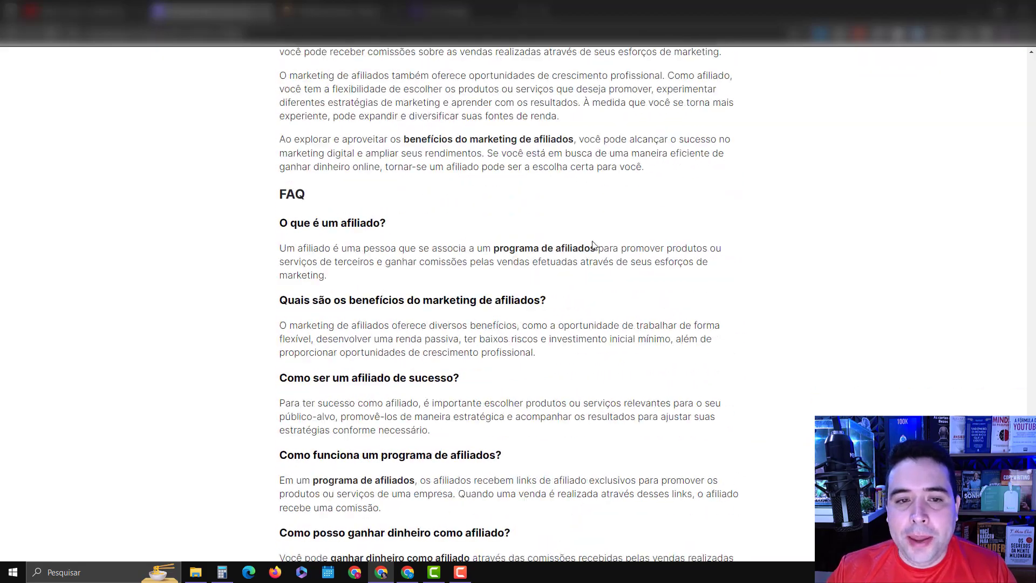